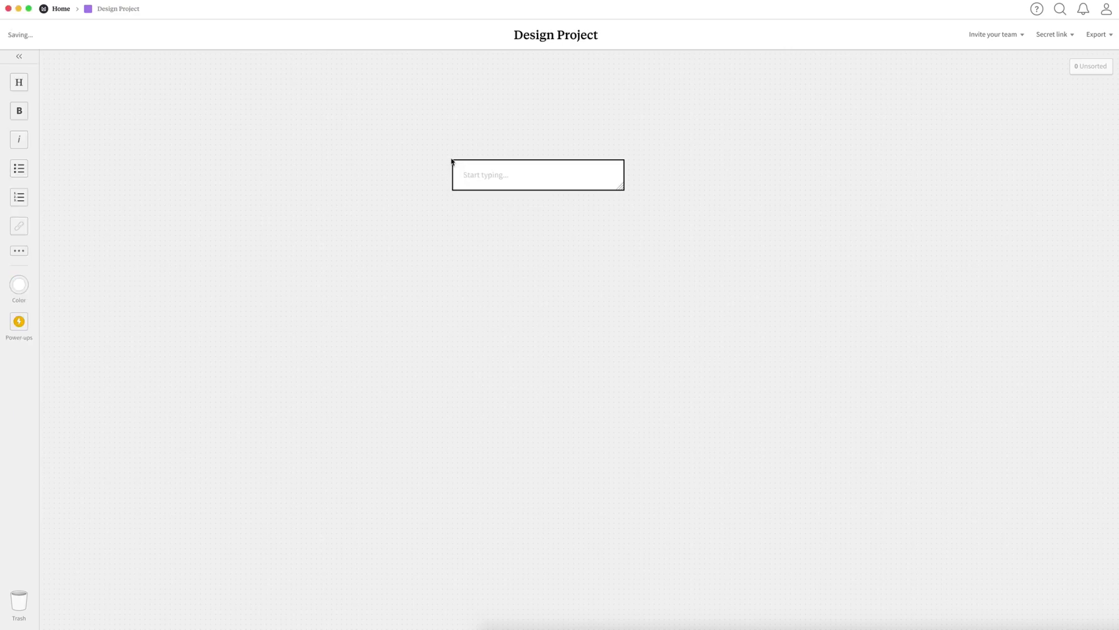
- Add task cards 'Research', 'Brainstorm' and 'Create a low-fidelity wireframe'
text(Research)
click(614, 253)
double_click(614, 253)
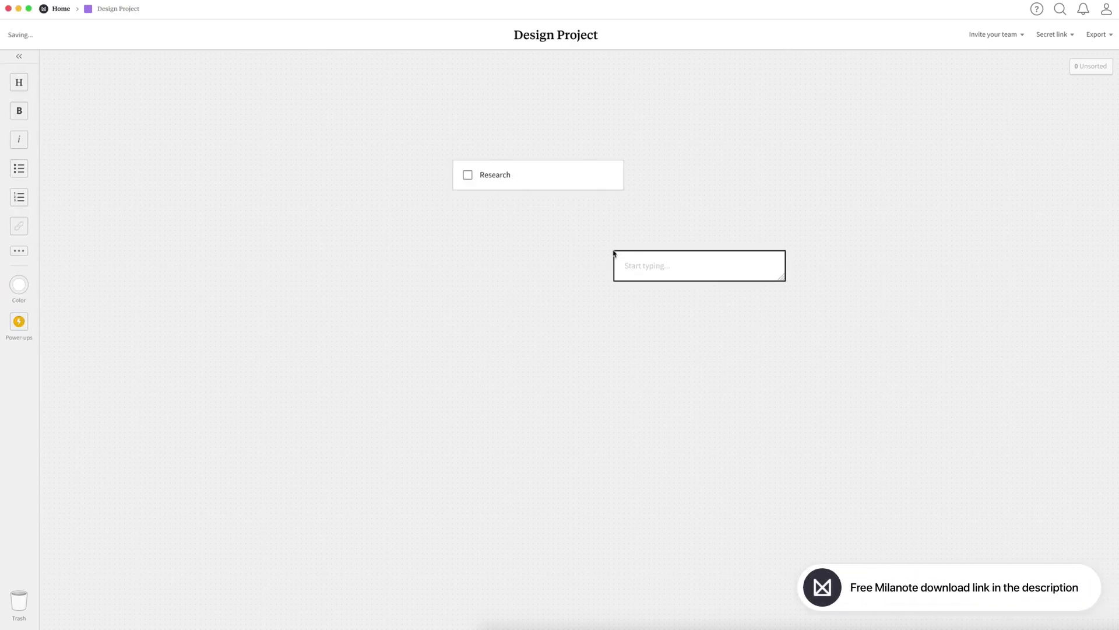
text(Brainstorm)
double_click(507, 329)
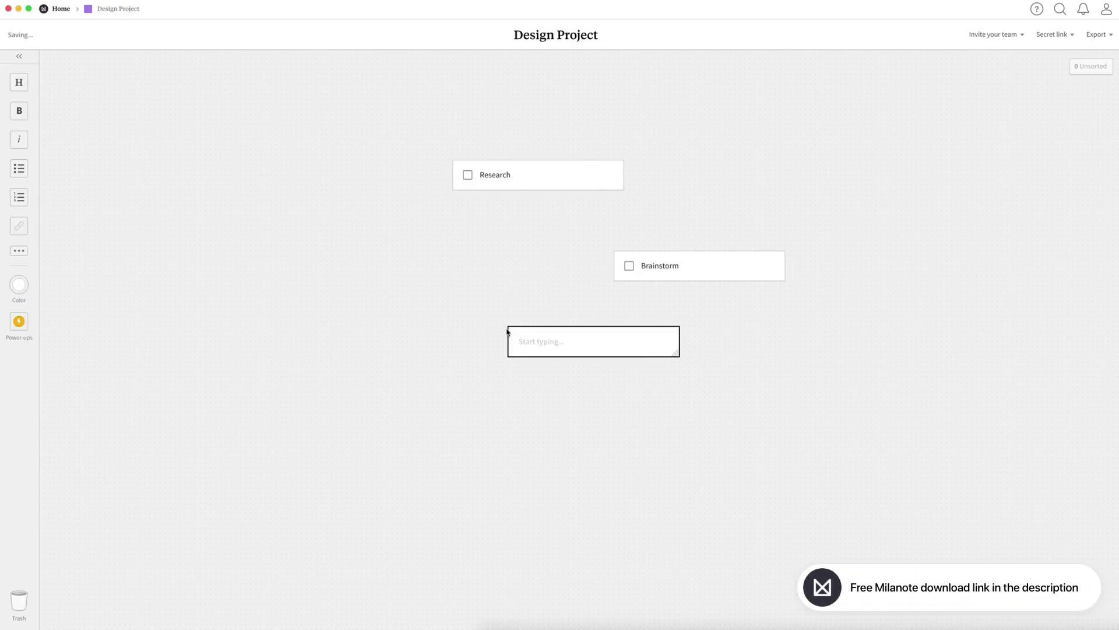
text(Create a low-fidel)
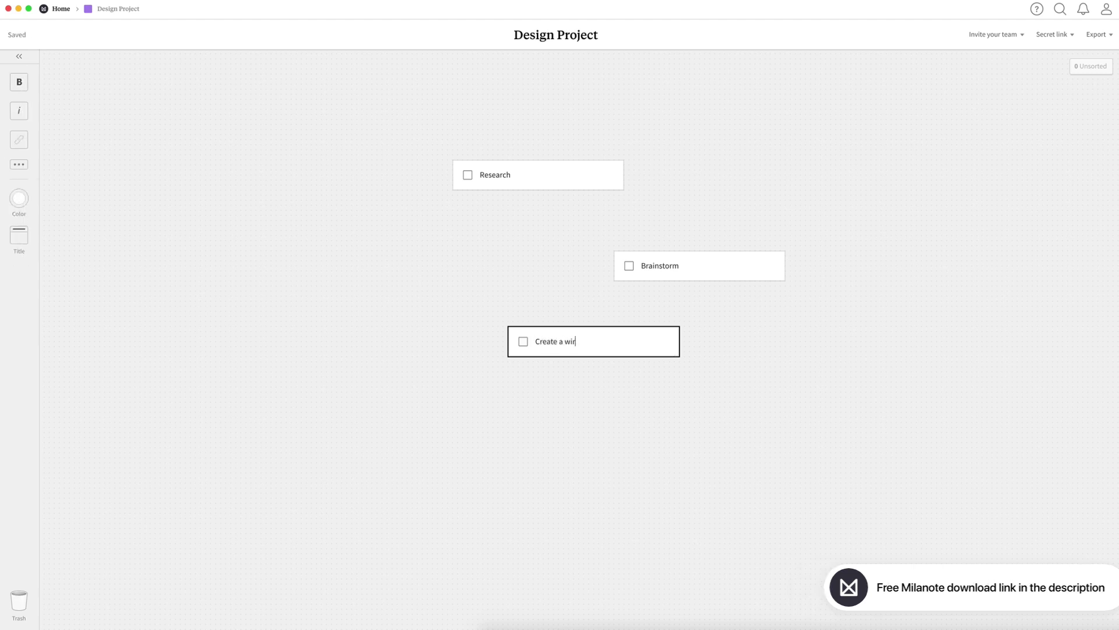
text(ity wireframe)
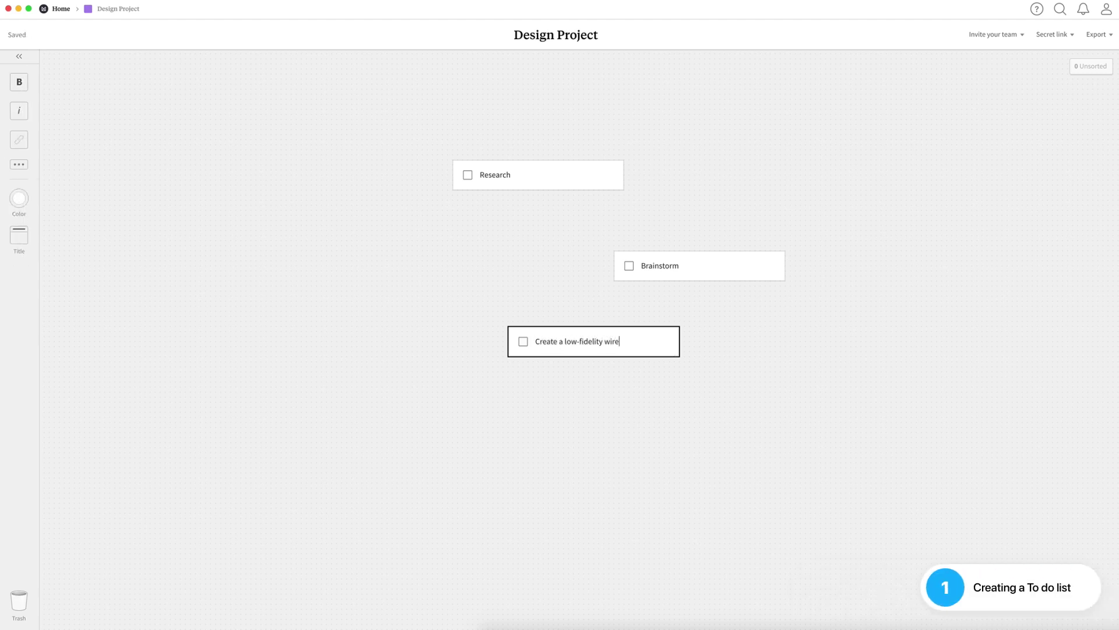
- Add to-do cards 'Create a high-fidelity wireframe' and 'Create a style guide'
double_click(638, 394)
text([])
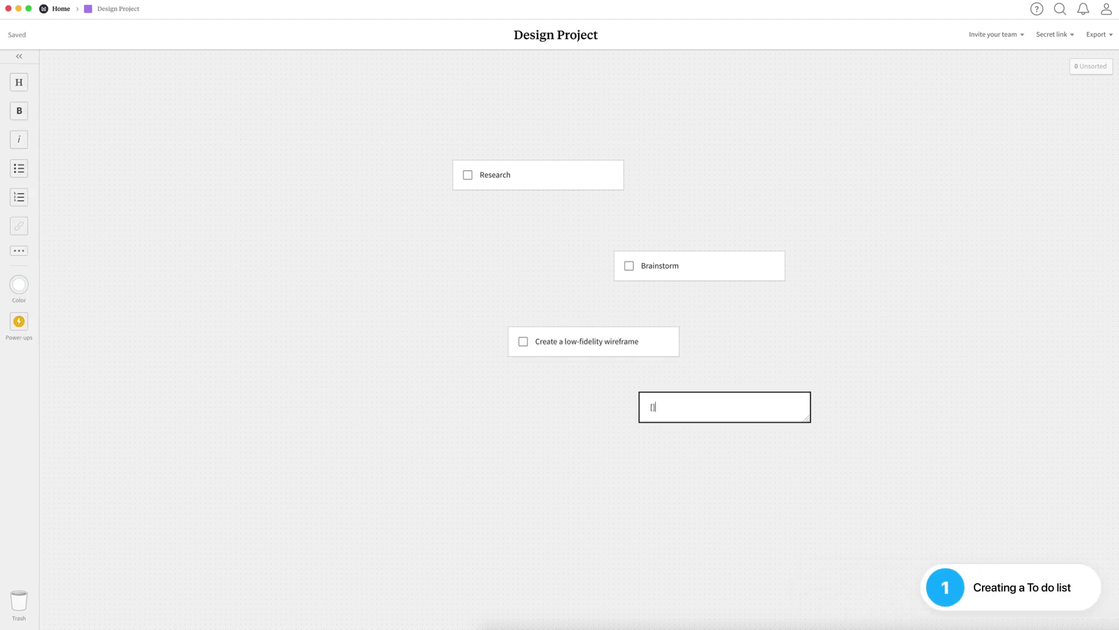
text( Create a high-fidelity wireframe)
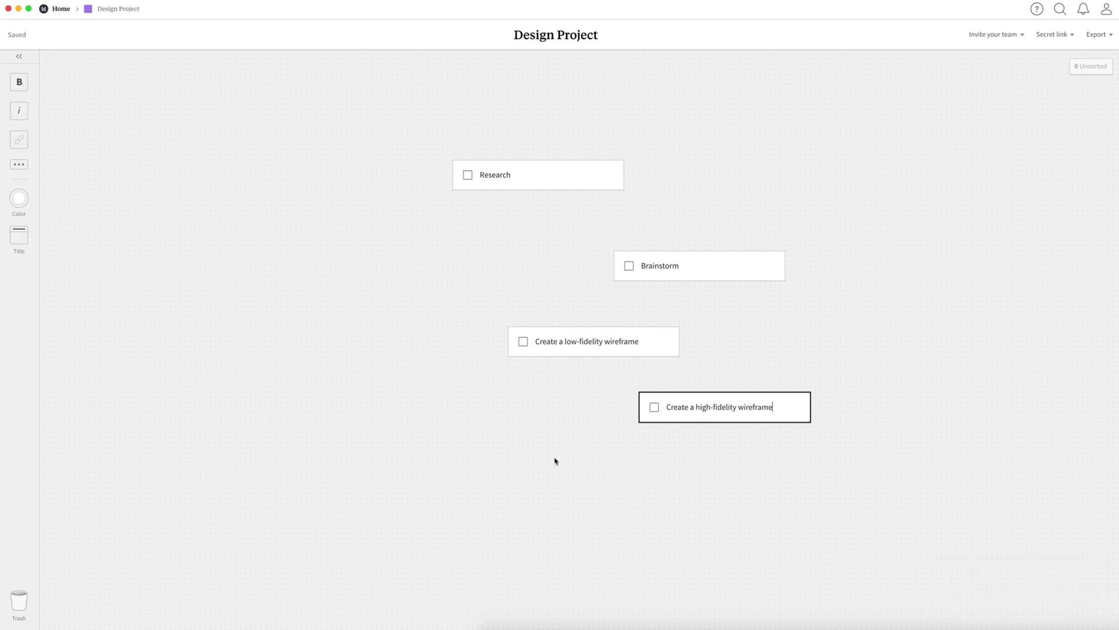
double_click(554, 460)
text([] Create a style)
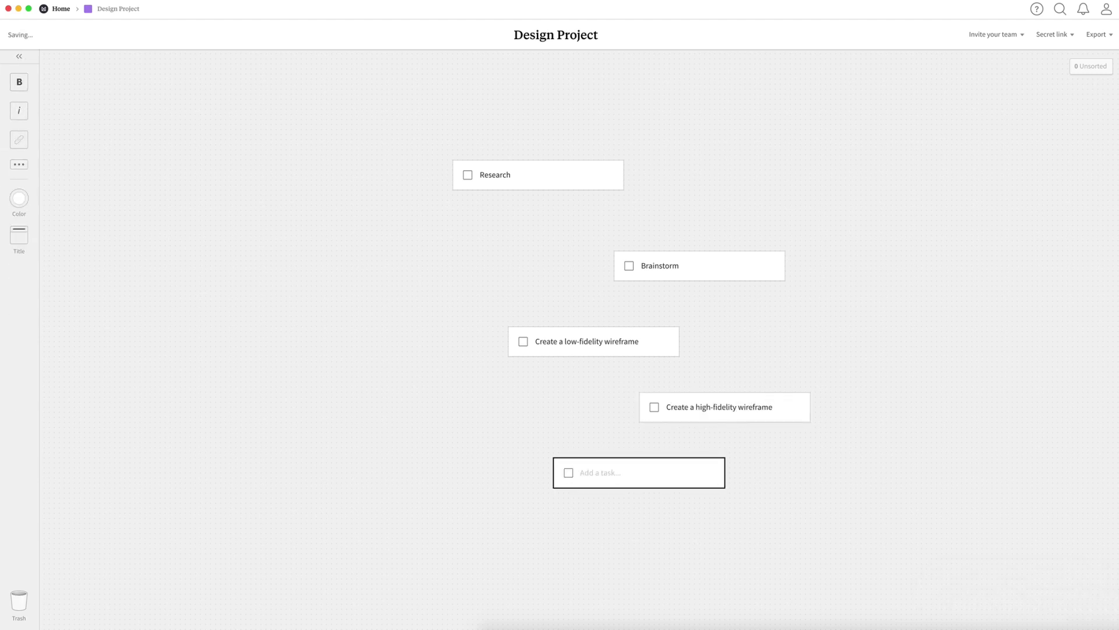
text( guide)
click(817, 492)
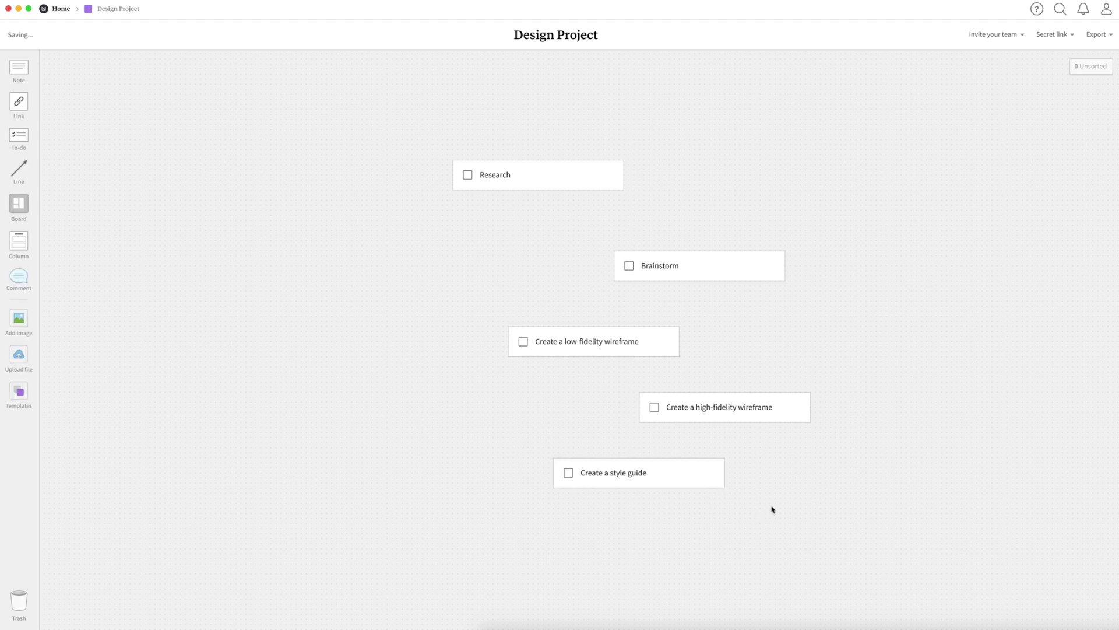
- Group the five cards into a 'To do:' column, put high-fidelity wireframe last, and move it top-left
drag(827, 525, 437, 133)
right_click(539, 172)
click(579, 238)
text(To do:)
mouse_move(690, 407)
mouse_down()
mouse_move(705, 390)
mouse_move(708, 406)
mouse_up()
drag(687, 231, 206, 83)
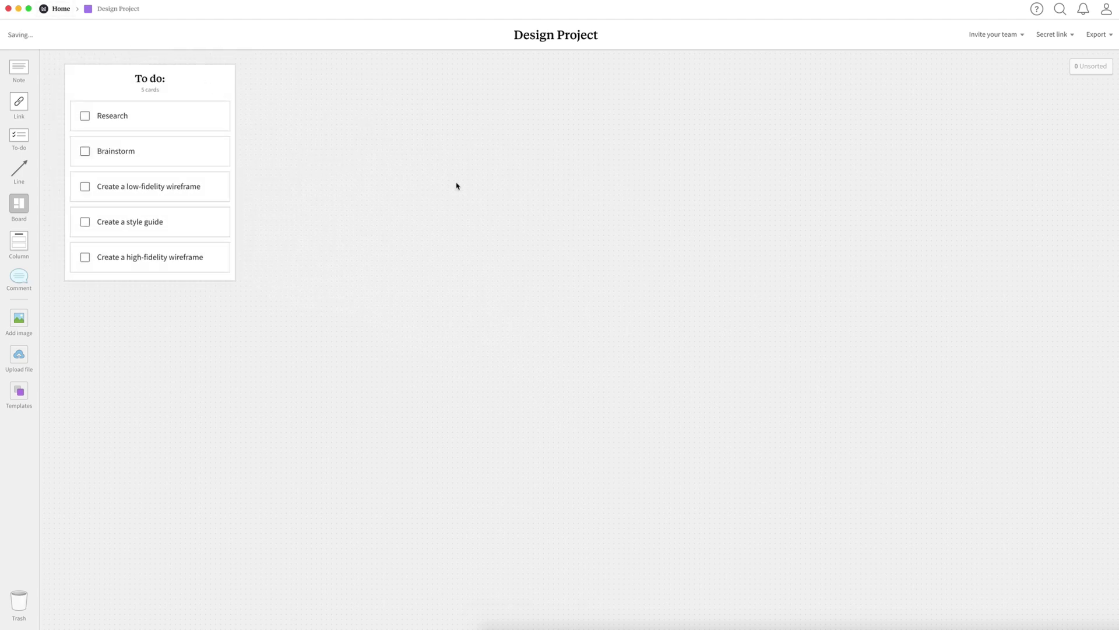
- Start a 'Goals' note describing the endangered species website redesign, correcting the 'endagered' typo
double_click(656, 207)
text(Goals)
key(Return)
text(Update the endagered species)
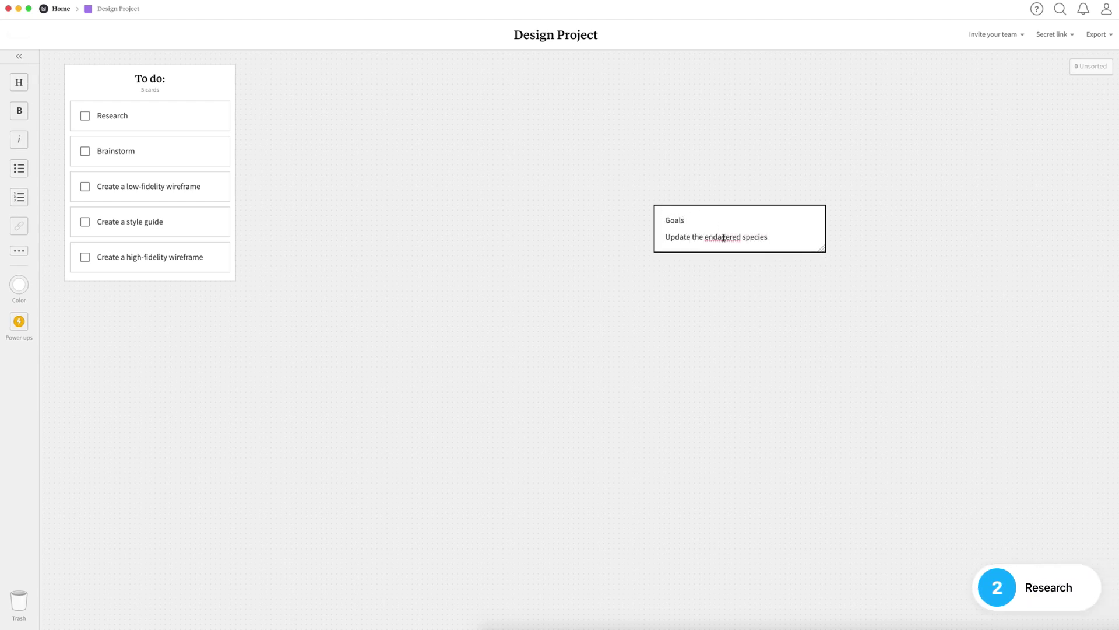
right_click(723, 238)
click(778, 268)
text(website with)
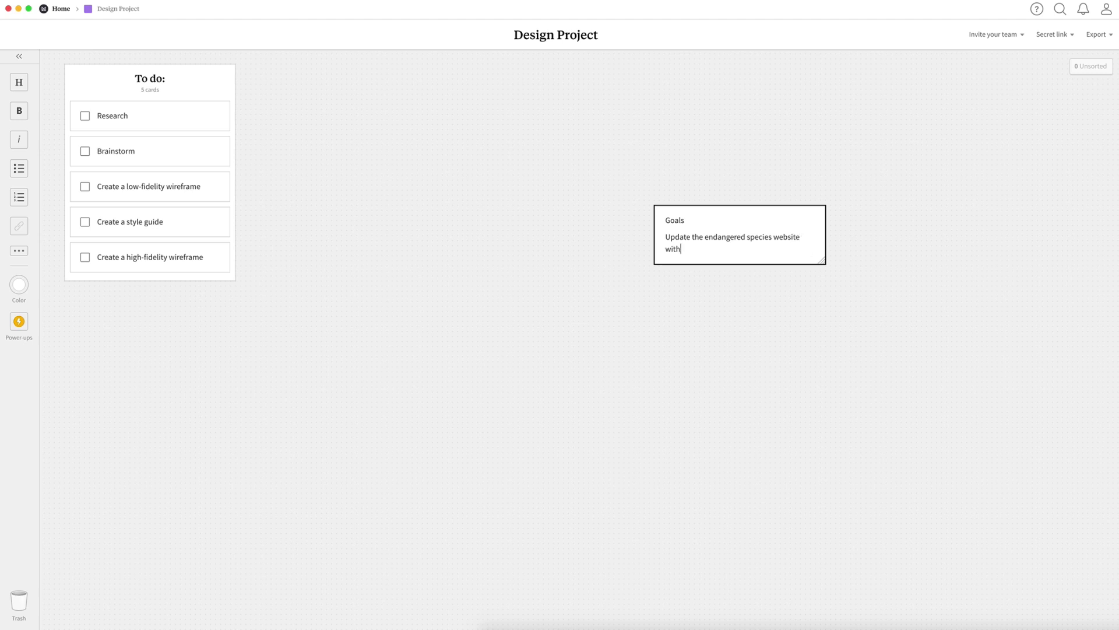
text( a modern design. Every page should focus on)
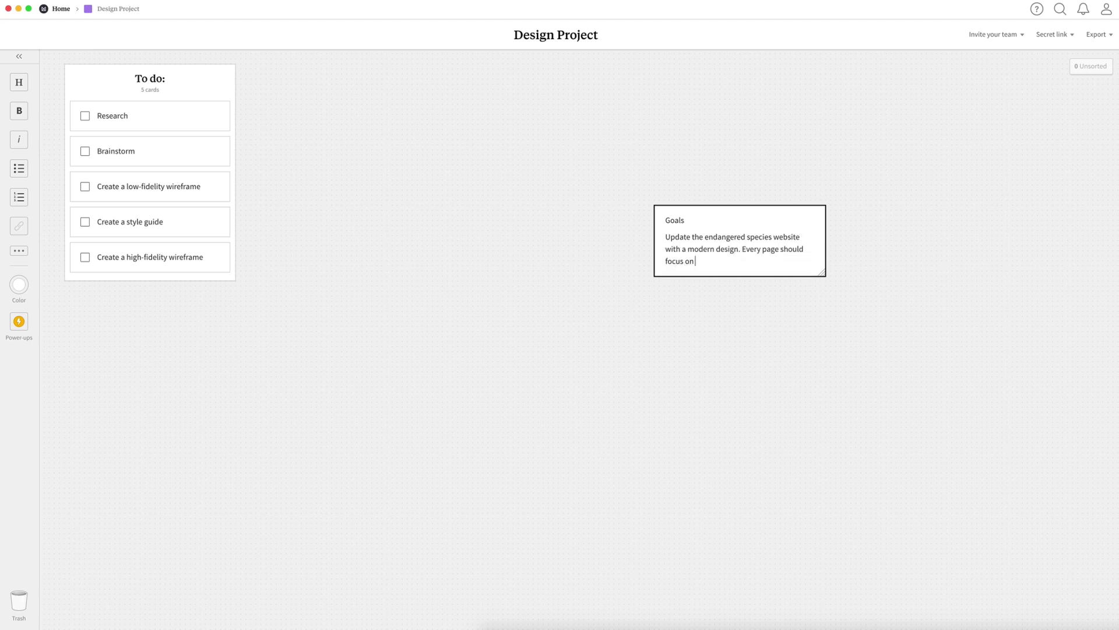
text( showing the beauty of each animal its covering.)
- Add 'Main Points:' with 'We need users to act.', 'Users should understand the problem.' and 'Users should be able to easily provide help.'
key(Return)
key(Return)
text(Main Points:)
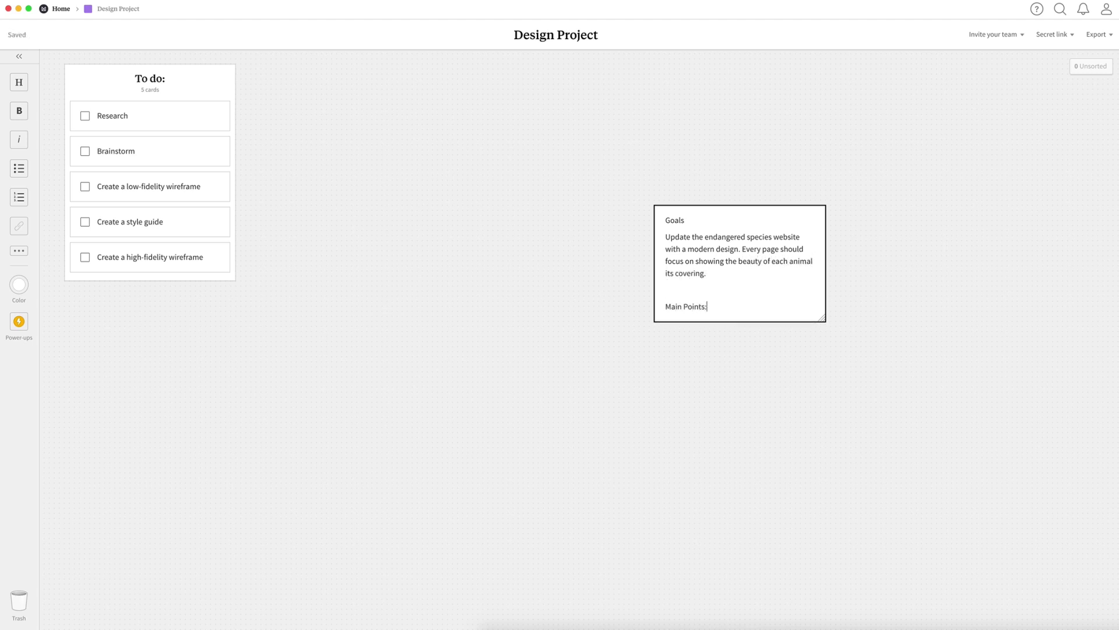
key(Return)
text(We need users to act.)
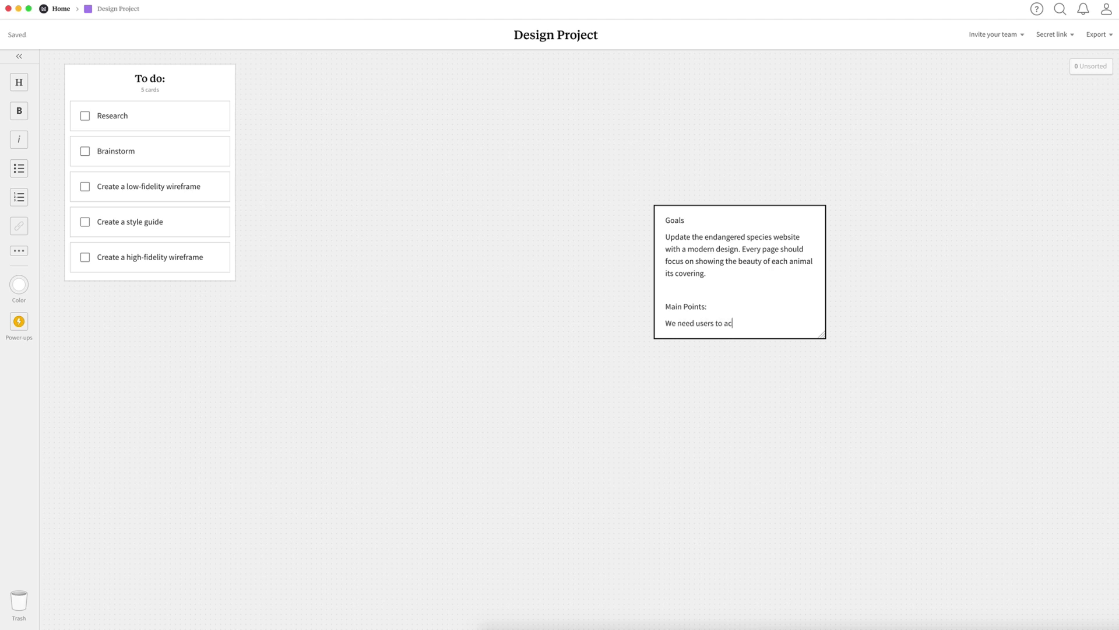
key(Return)
text(Users should under)
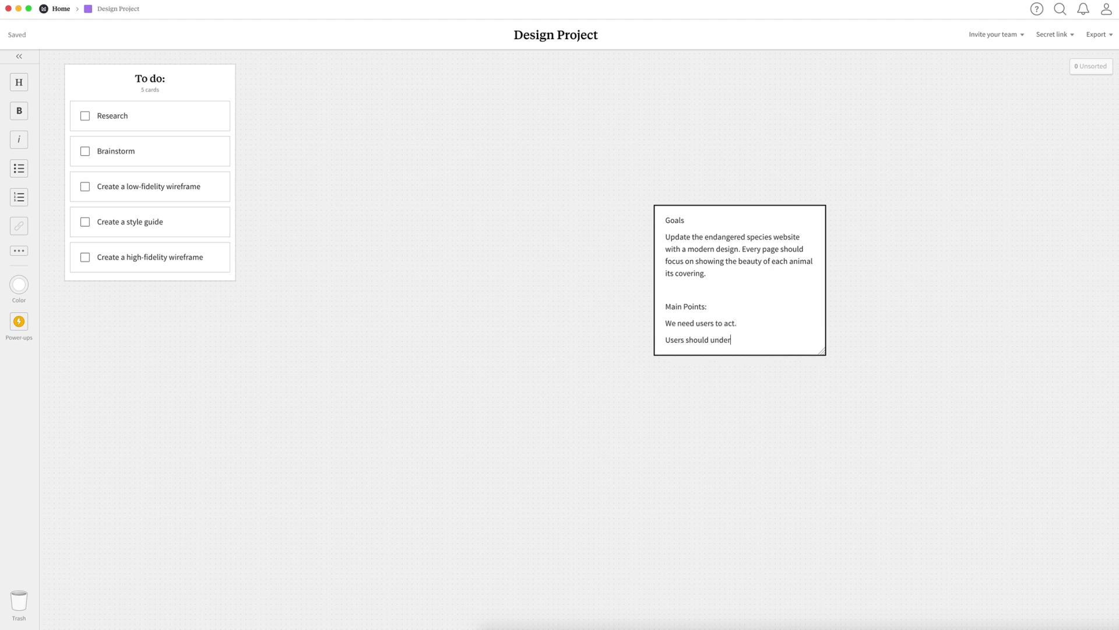
text(stand the problem.)
key(Return)
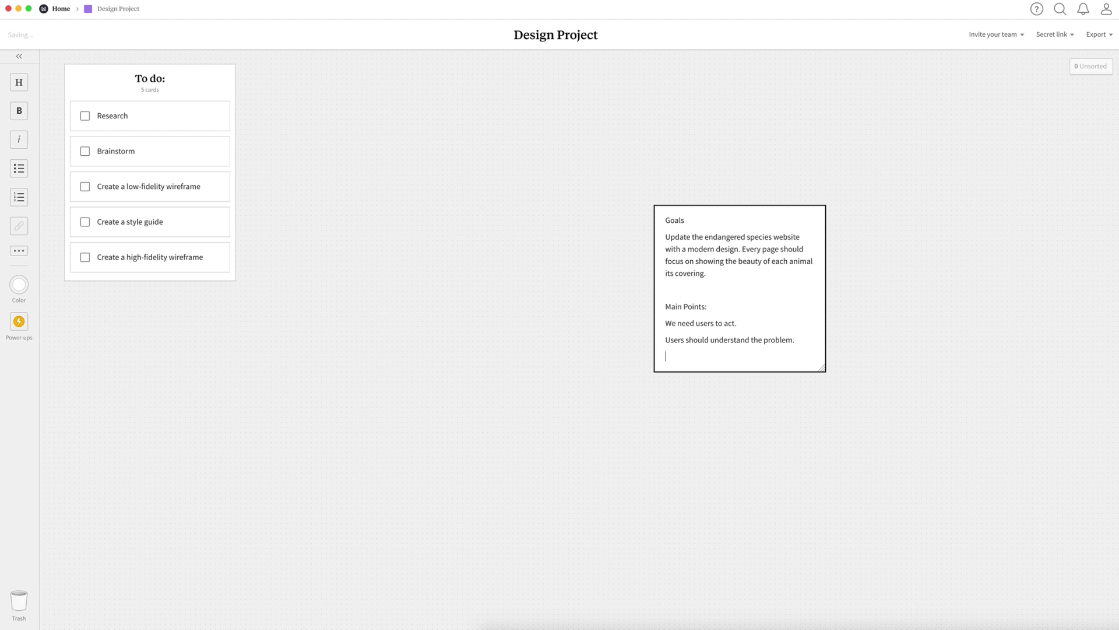
text(Users should be able to easily provide help.)
- Bullet the three main points, bold 'Main Points:', and make 'Goals' a heading
drag(812, 358, 665, 323)
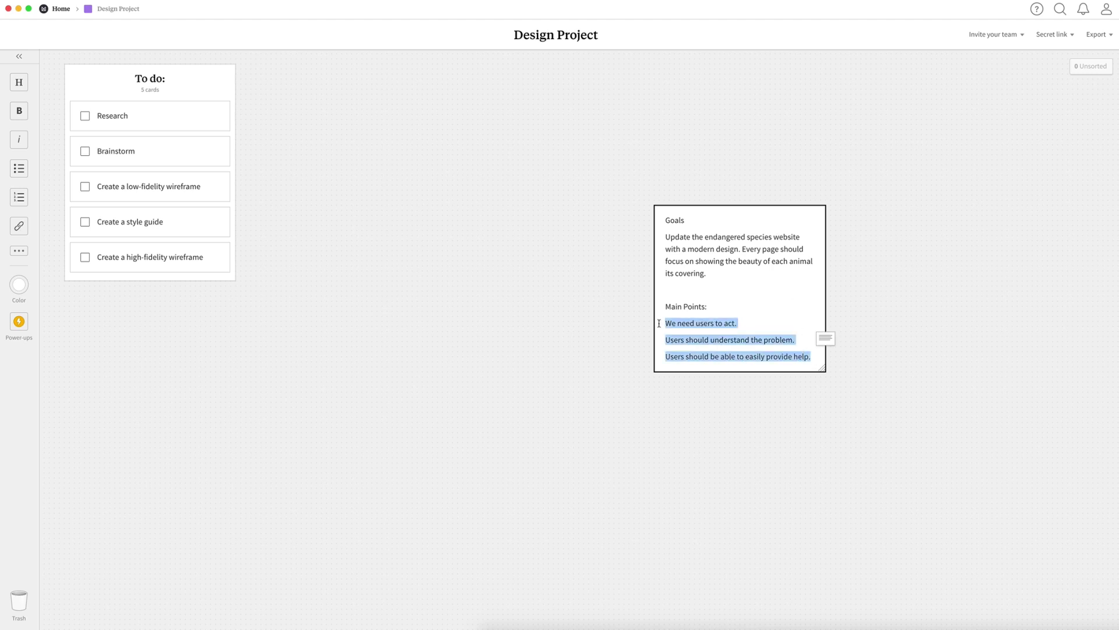
click(19, 168)
click(17, 85)
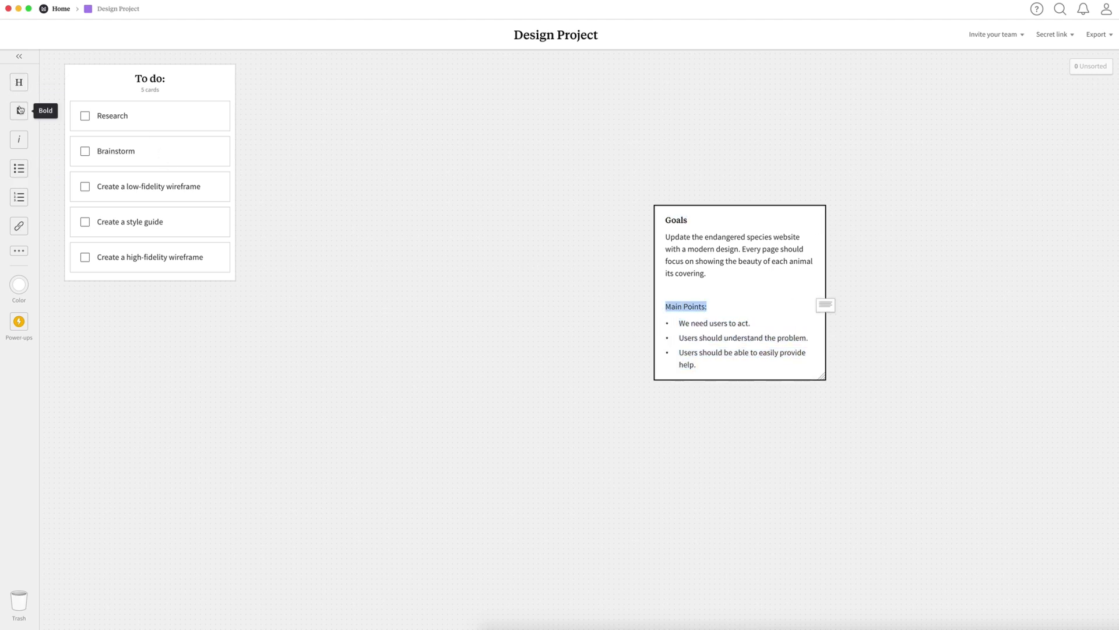
click(21, 112)
double_click(676, 220)
click(18, 110)
click(18, 81)
click(640, 205)
- Create a long-form 'bengal tiger (page 05)' note with pasted description and facts, titled as a heading
double_click(787, 240)
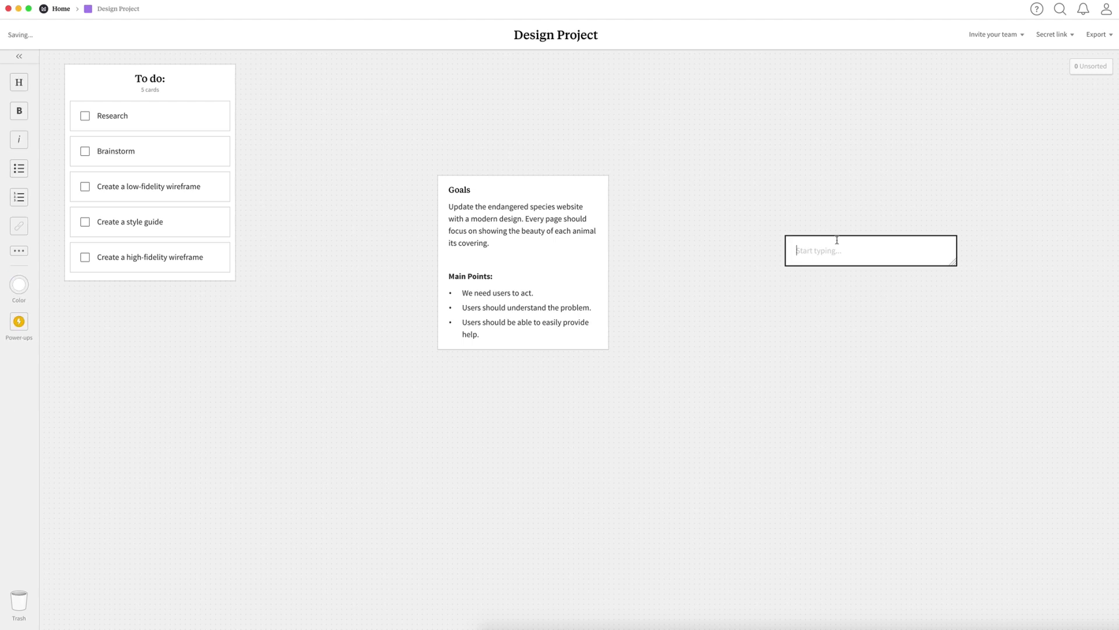
text(bengal tiger (page 05))
key(Return)
key(Return)
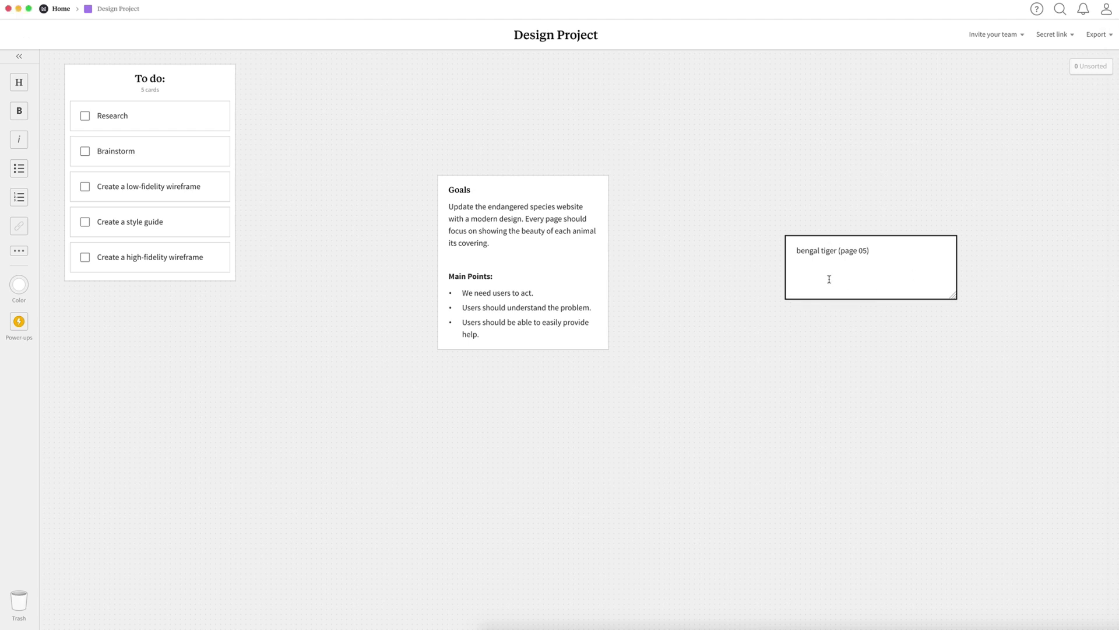
text(The Bengal tiger is primarily found in India, though they have been spotted in other east Asia countries, such as Nepal and China. They are solitary creatures who scent mark their territory. The creation of preserves in India helped stabilize the species' numbers, but poaching in Asia is on the rise. They are poached both for their skin and their body parts which are considered useful for Asian medicine. They are also threatened by habitat destruction and loss of their usual prey.)
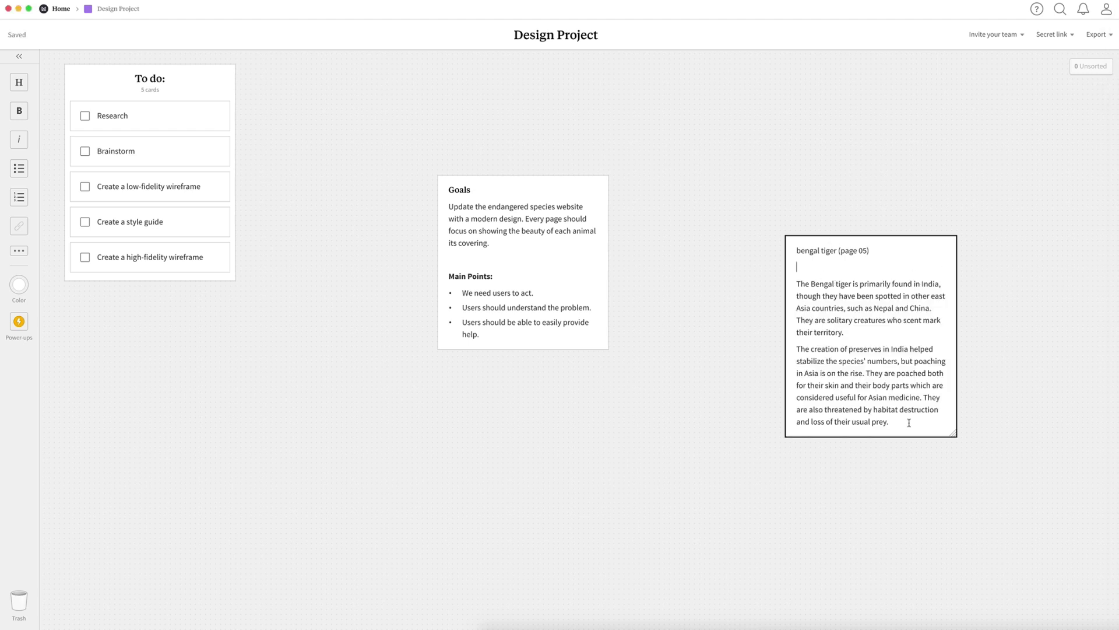
key(Return)
key(Return)
text(Scientific Name: Panthera tigris tigris Status: Endangered Number Remaining: about 2,500 Average Length: 10 feet Average Weight: about 550 pounds)
click(884, 546)
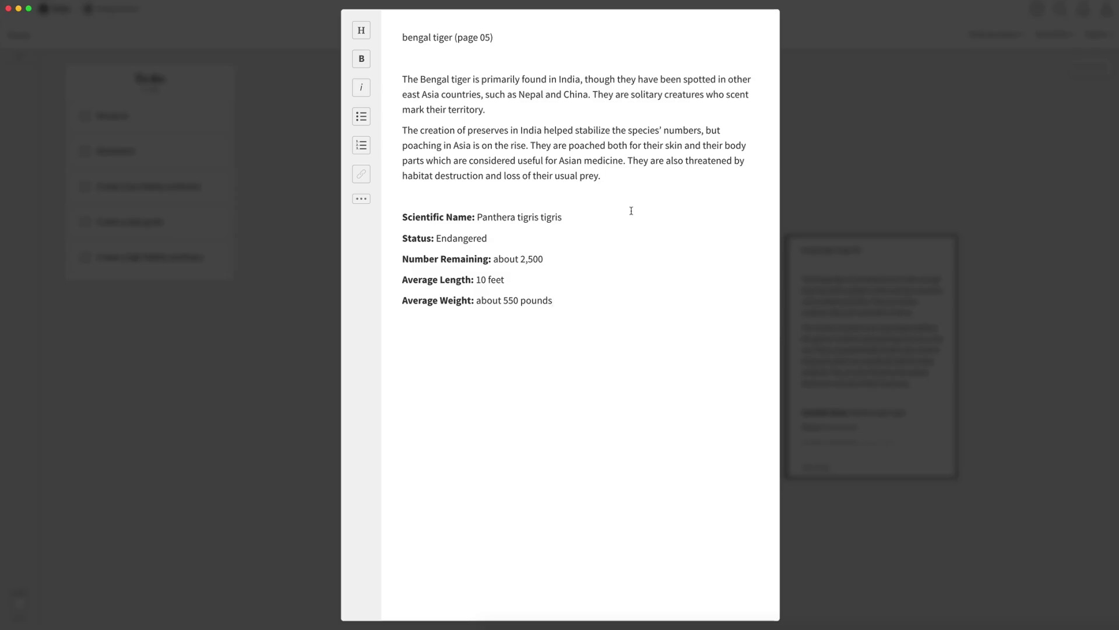
drag(501, 37, 400, 37)
click(361, 30)
click(847, 96)
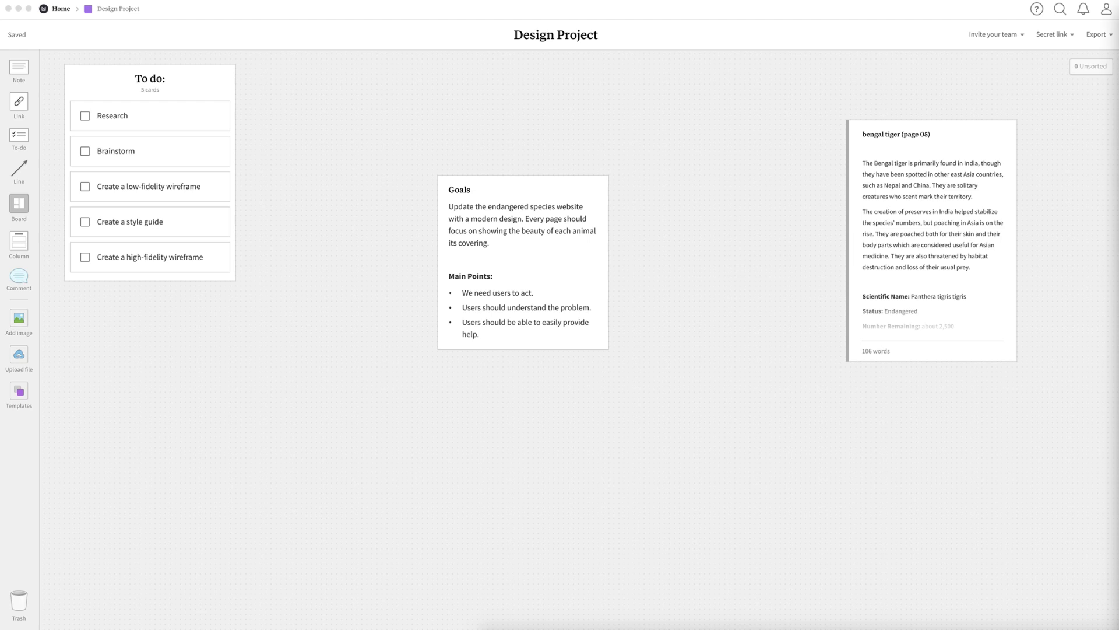
- Add link cards for the Animal Planet and WWF endangered species pages, then check off Research
drag(569, 252, 474, 197)
drag(19, 102, 698, 239)
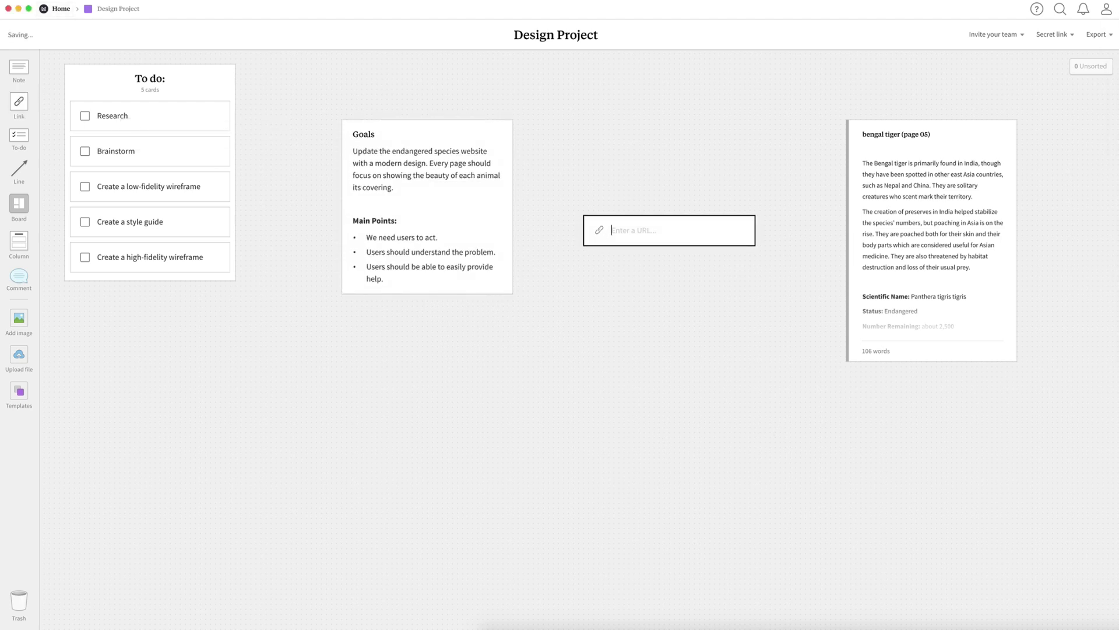
key(super+v)
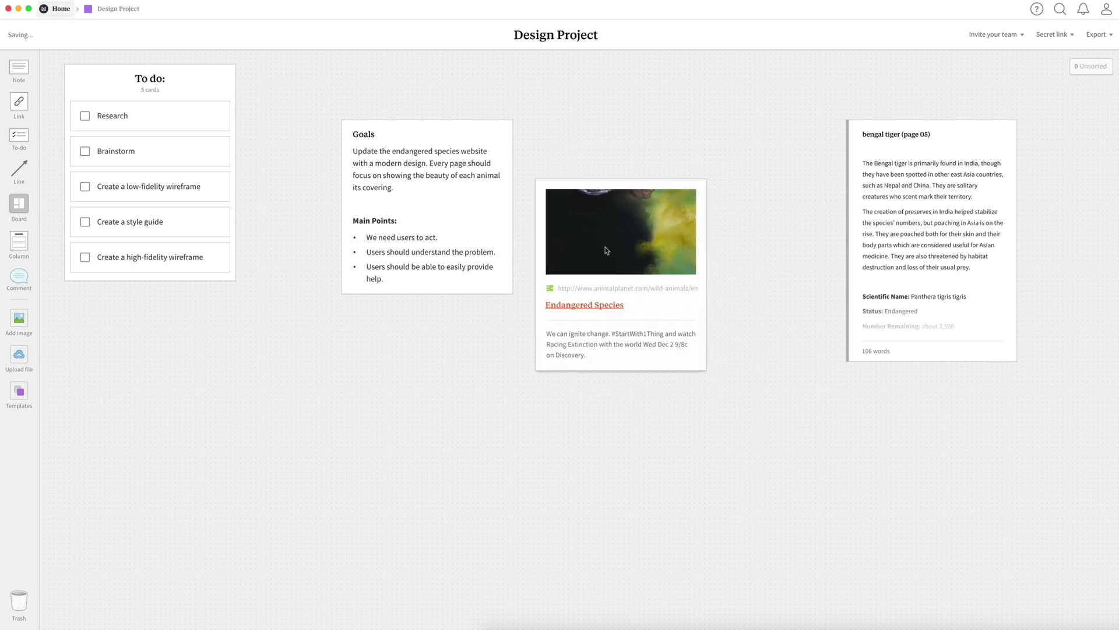
drag(19, 102, 644, 329)
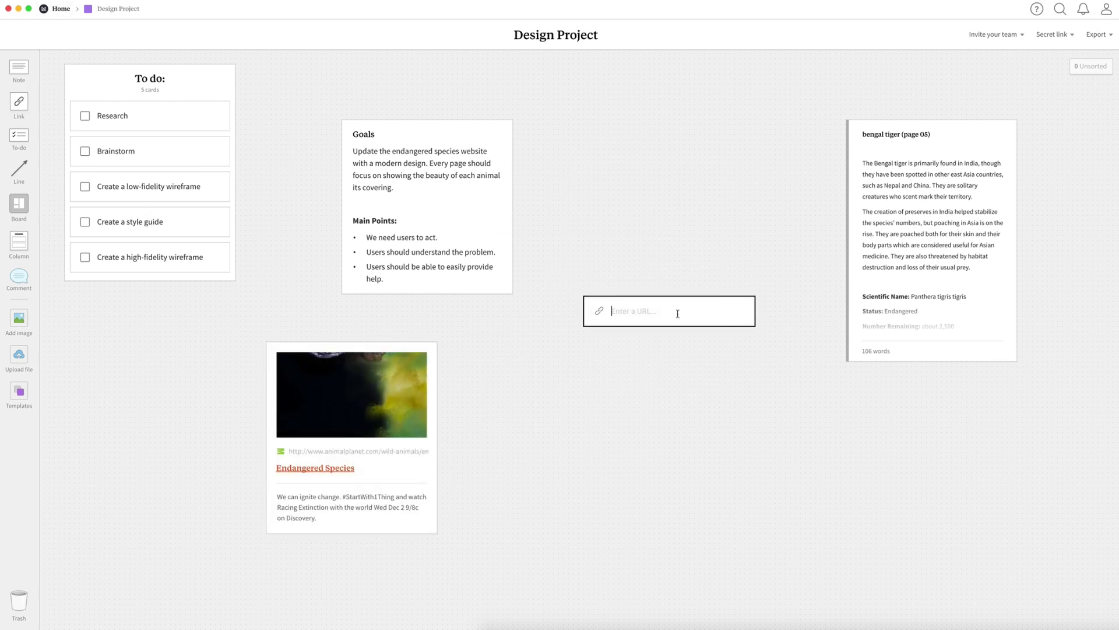
text(https://www.worldwildlife.org/species/directory)
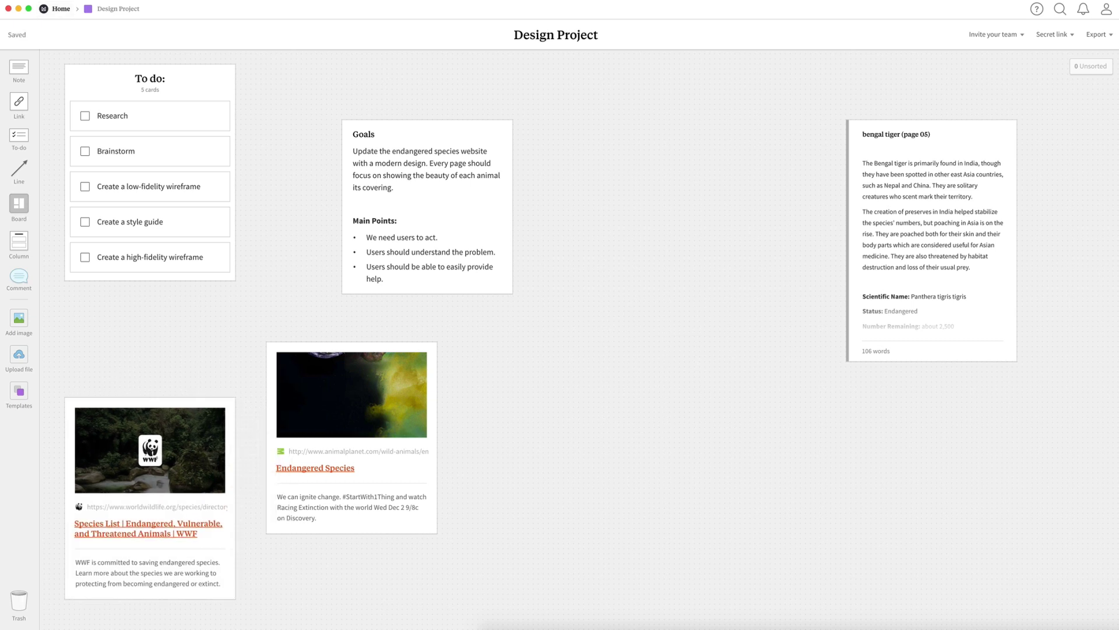
click(85, 116)
- Add notes 'Create a visual way to show the animals stats' and 'Simple search navigation'
double_click(611, 179)
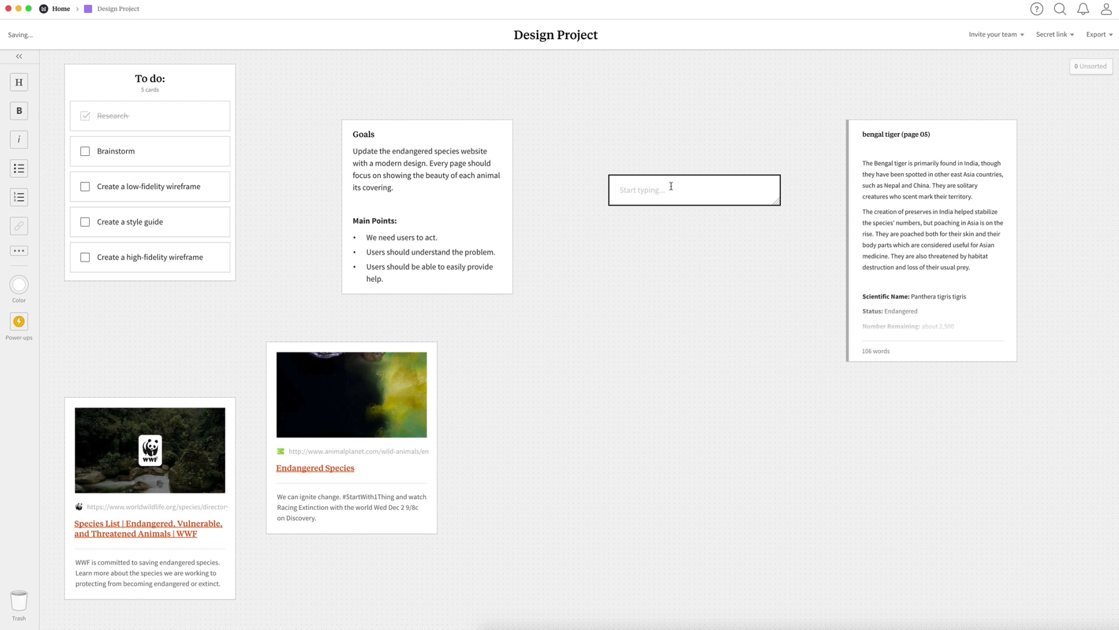
text(Create a visual way to show th)
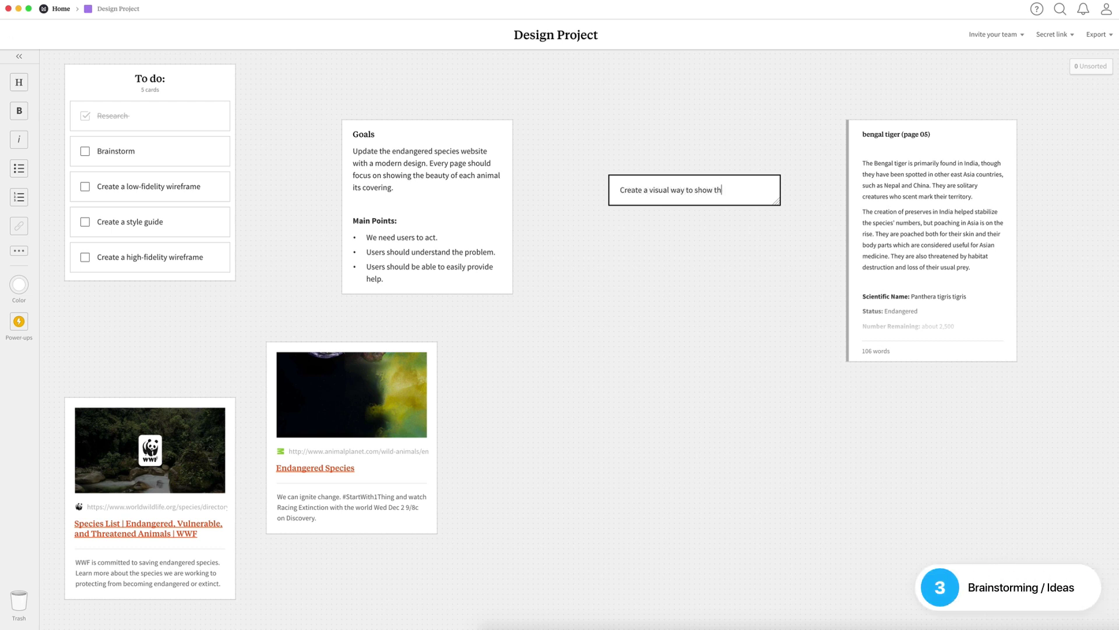
text(e animals stats)
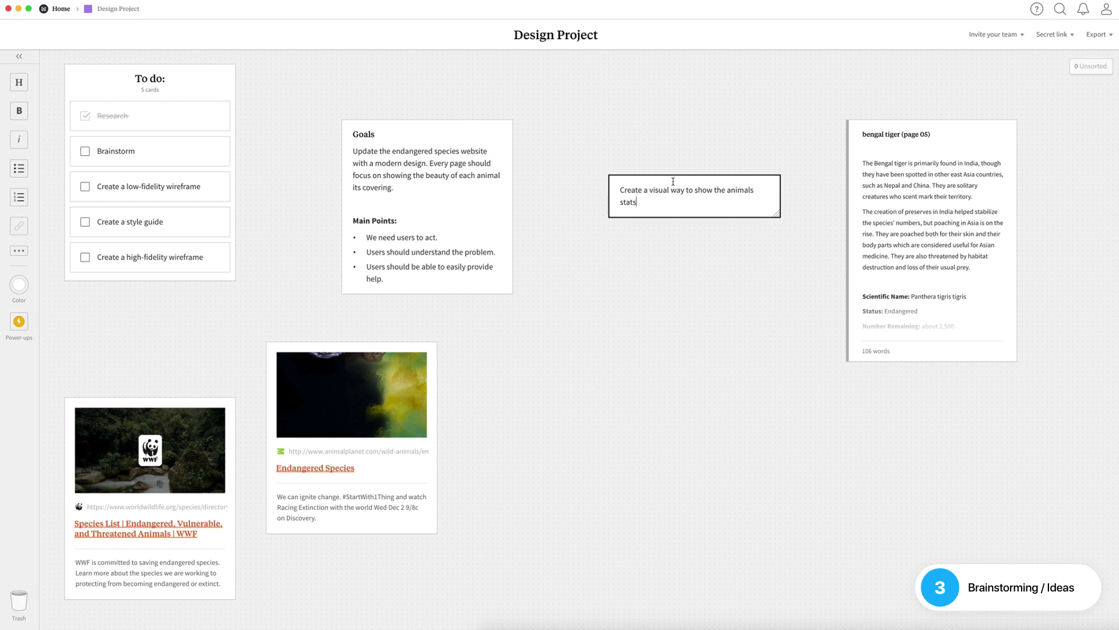
click(602, 262)
double_click(606, 264)
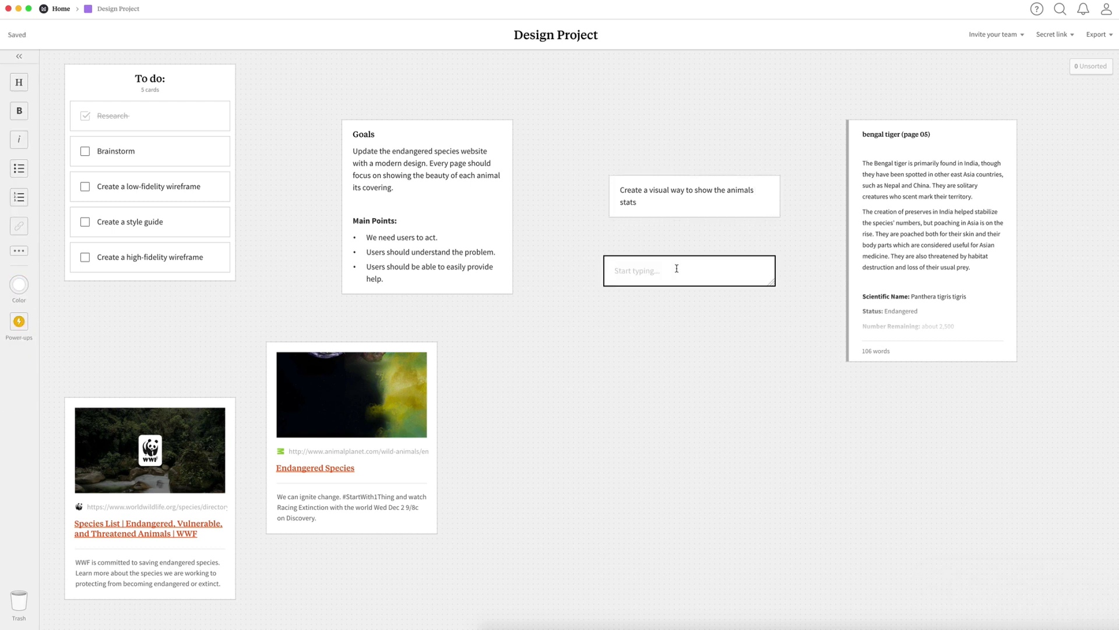
text(Simple search navigation)
click(613, 309)
- Add a layout note (animal display at 1/3 of screen) and a narrowed 'How you can help?' subtle-tone note
double_click(624, 323)
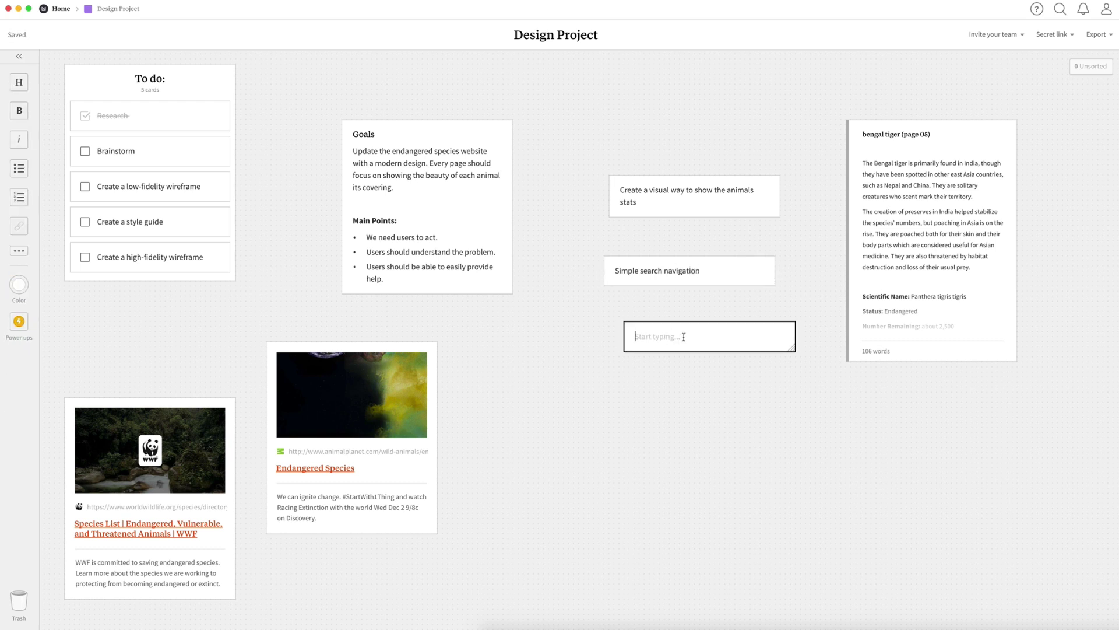
text(Each page should have the animal dis)
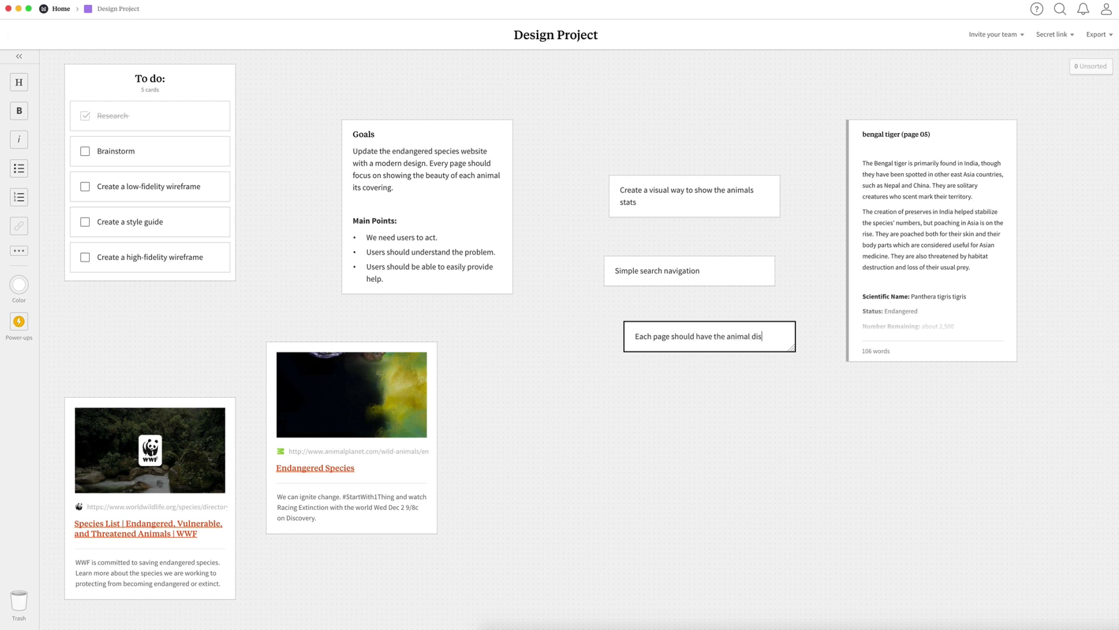
text(play at 1/3 of the screen size.)
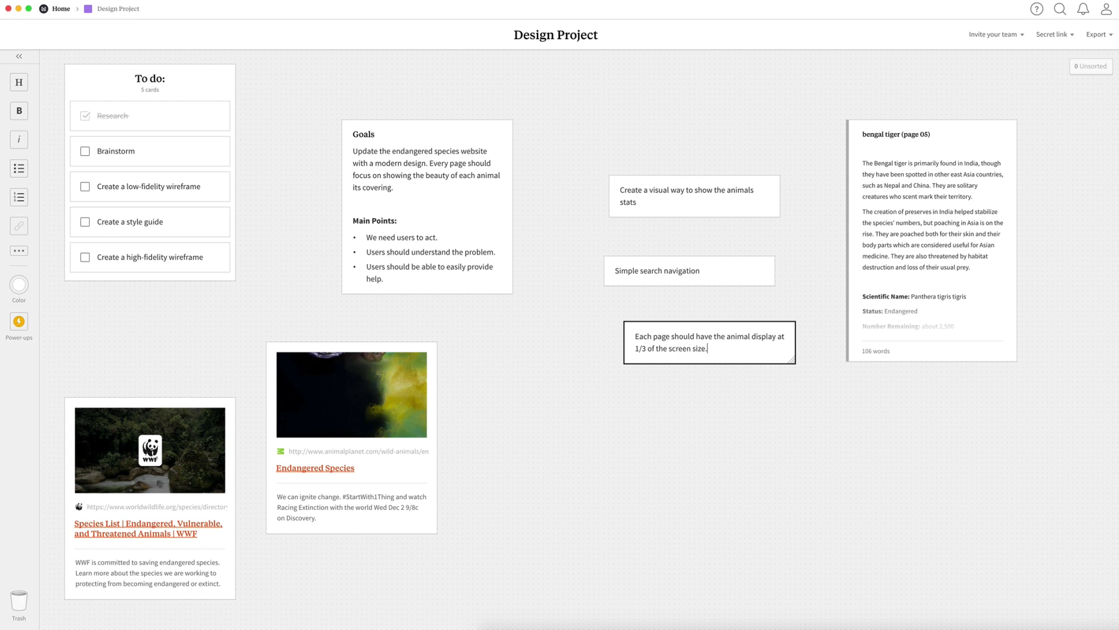
text( (showing the "beauty" of the animal).)
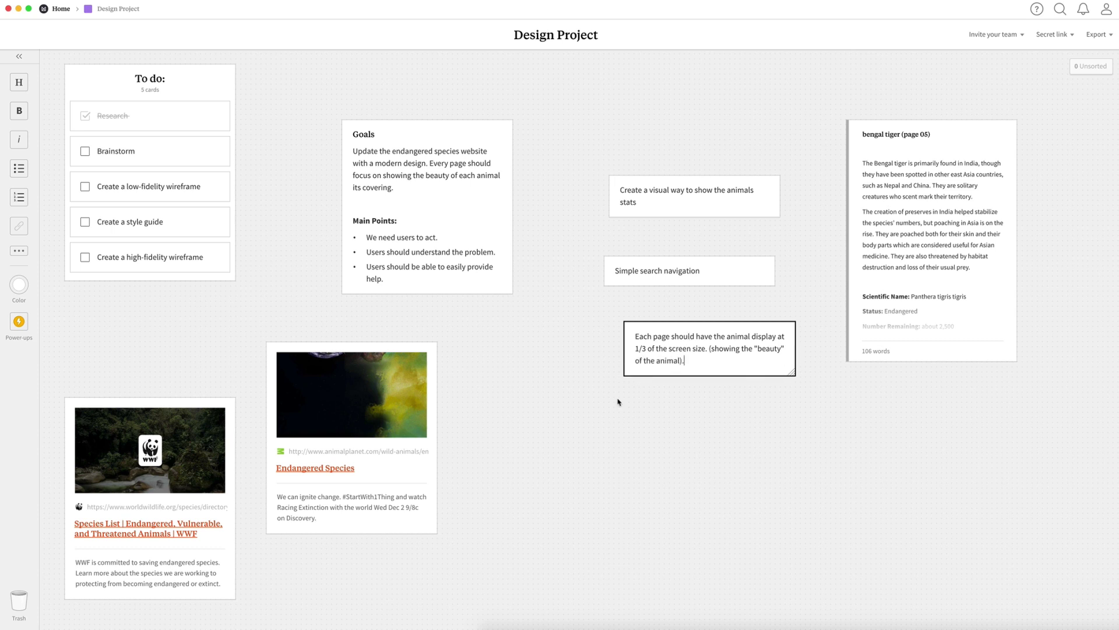
double_click(612, 419)
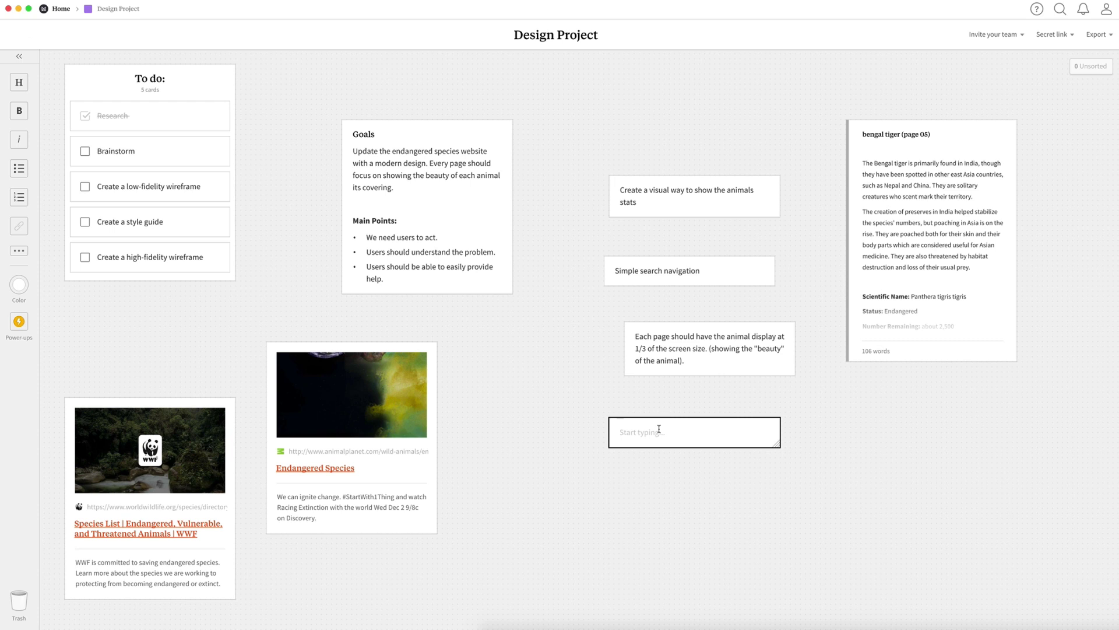
text(How you can help? Should be subtle. We don)
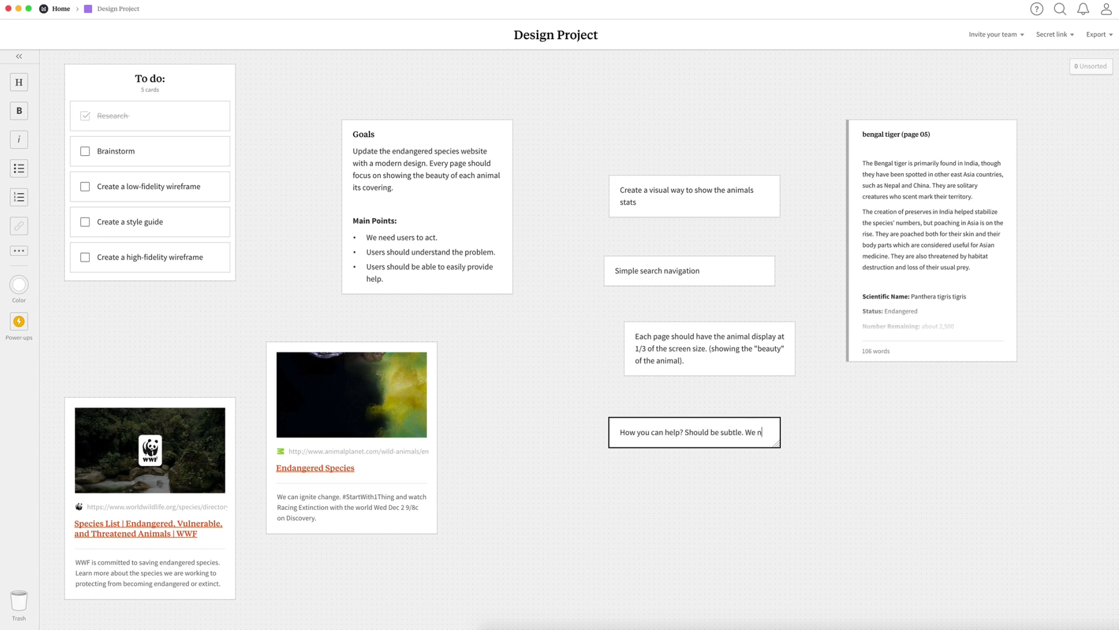
text('t want users to find)
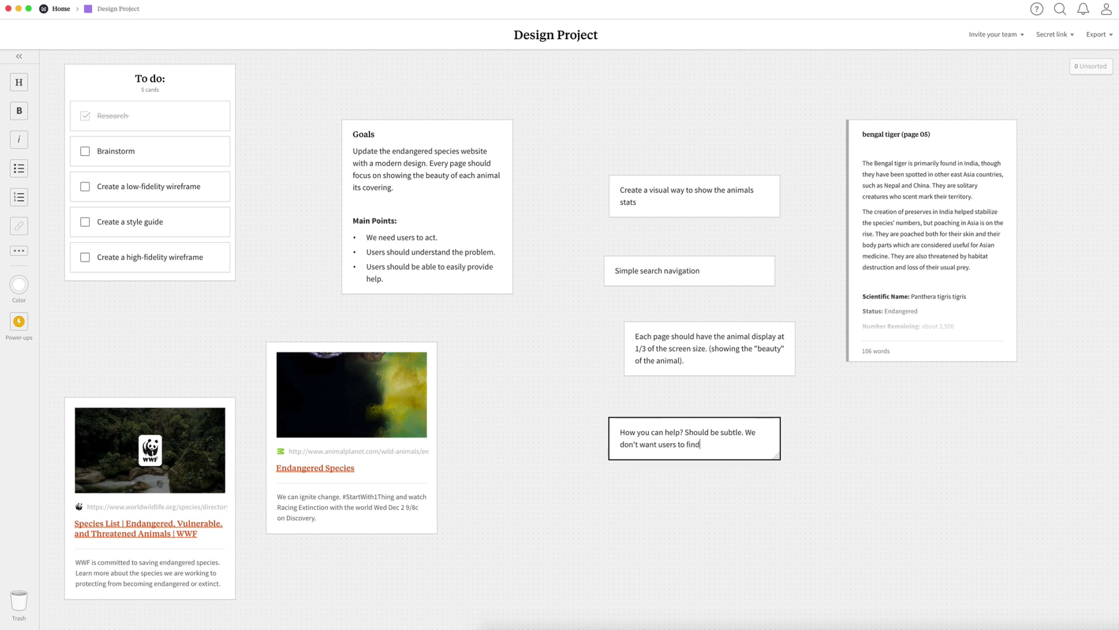
text( us demanding or push)
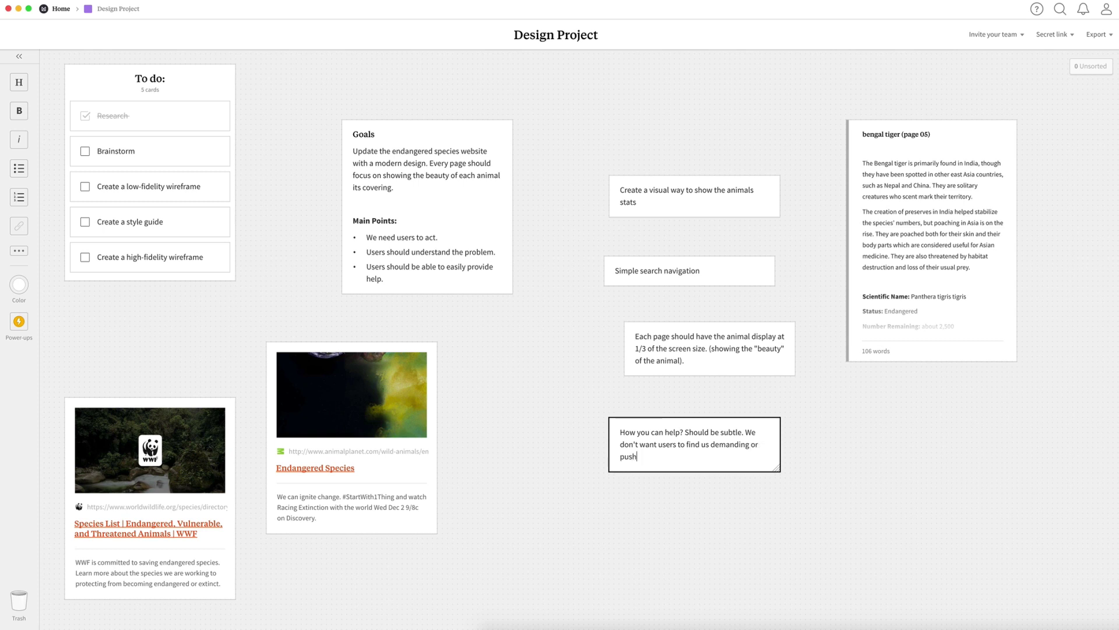
key(BackSpace)
key(BackSpace)
key(BackSpace)
key(BackSpace)
key(BackSpace)
key(BackSpace)
key(BackSpace)
key(BackSpace)
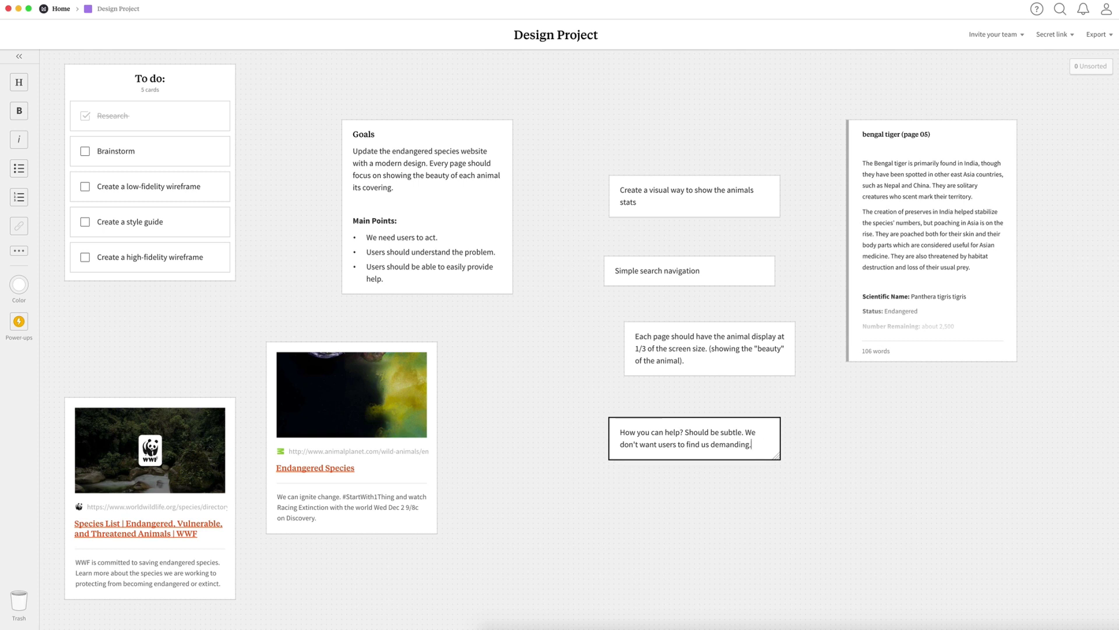
drag(776, 456, 601, 440)
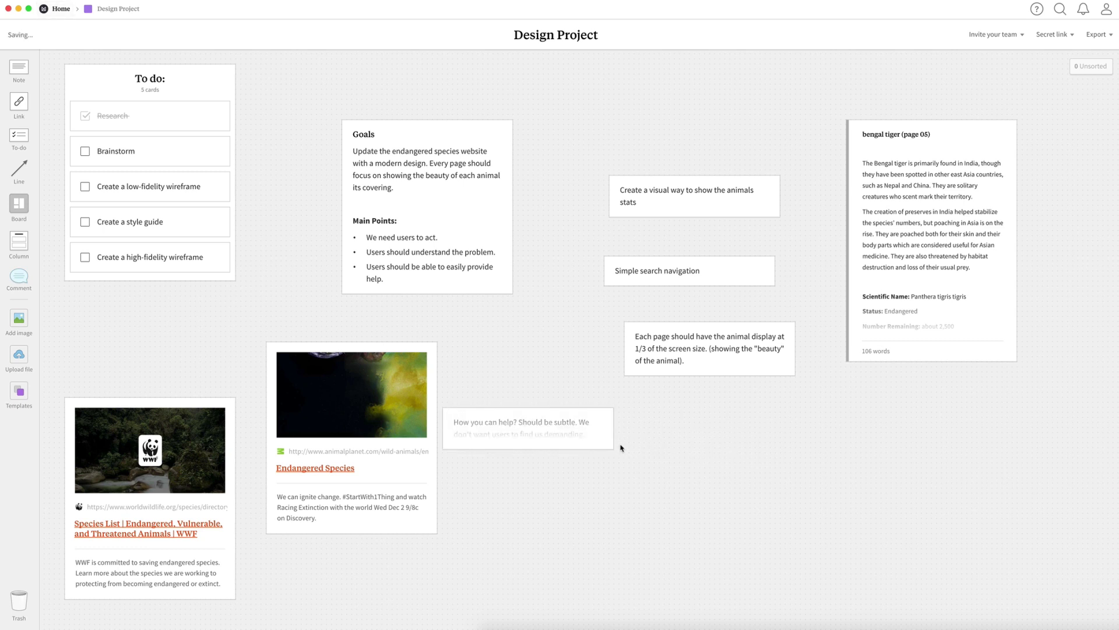
- Add a 'Serif fonts for modern look' note and a lower-case style note below it
double_click(701, 432)
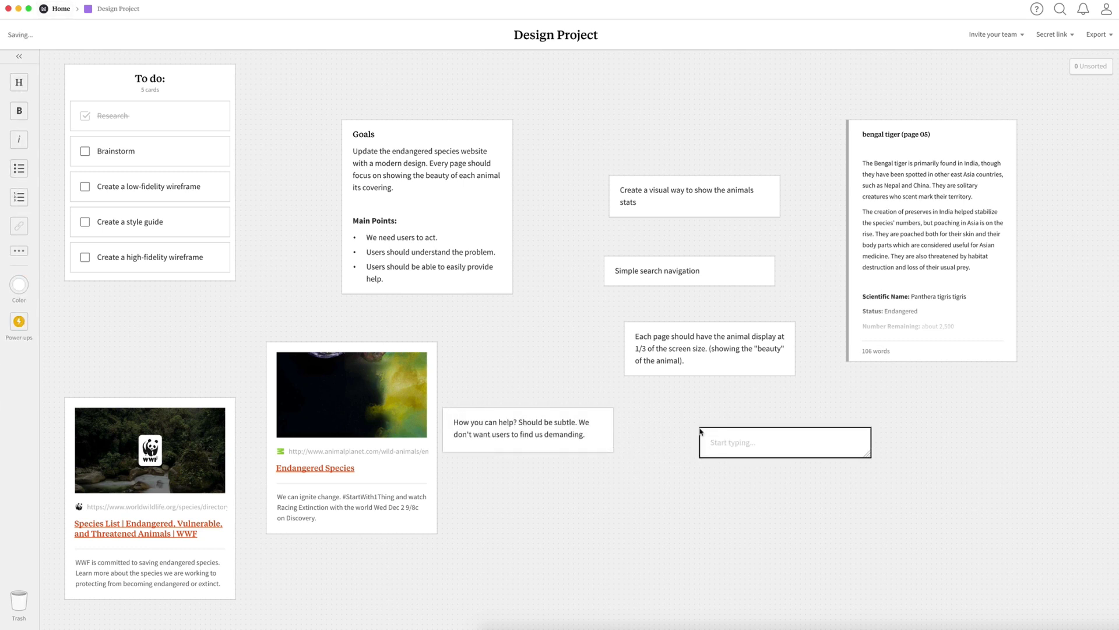
text(Serif fonts for modern look)
key(Escape)
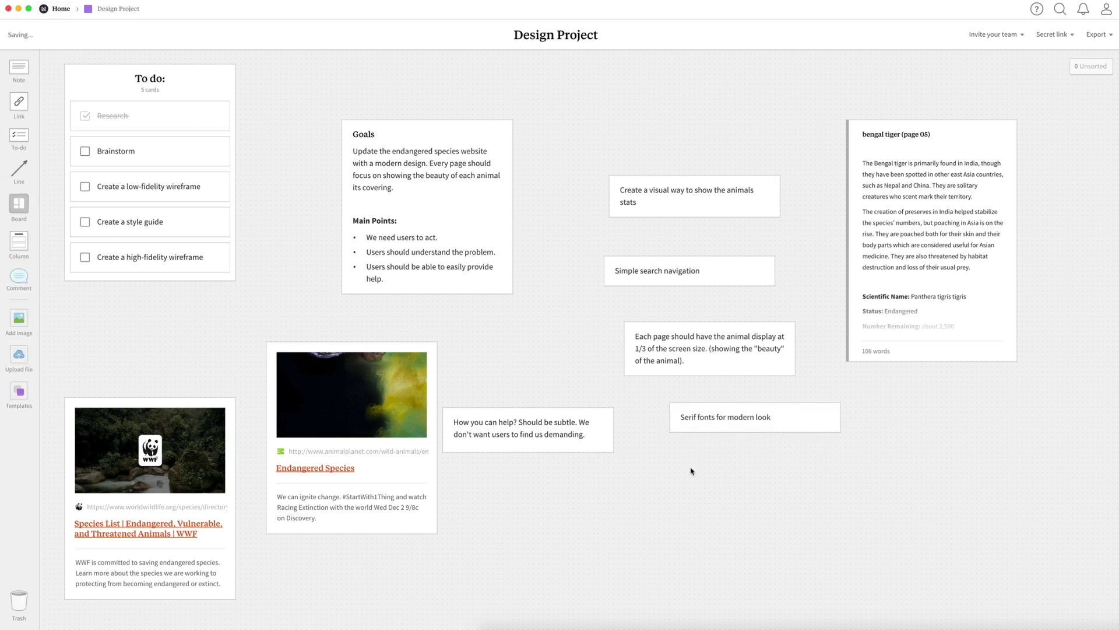
double_click(691, 471)
text(As a style)
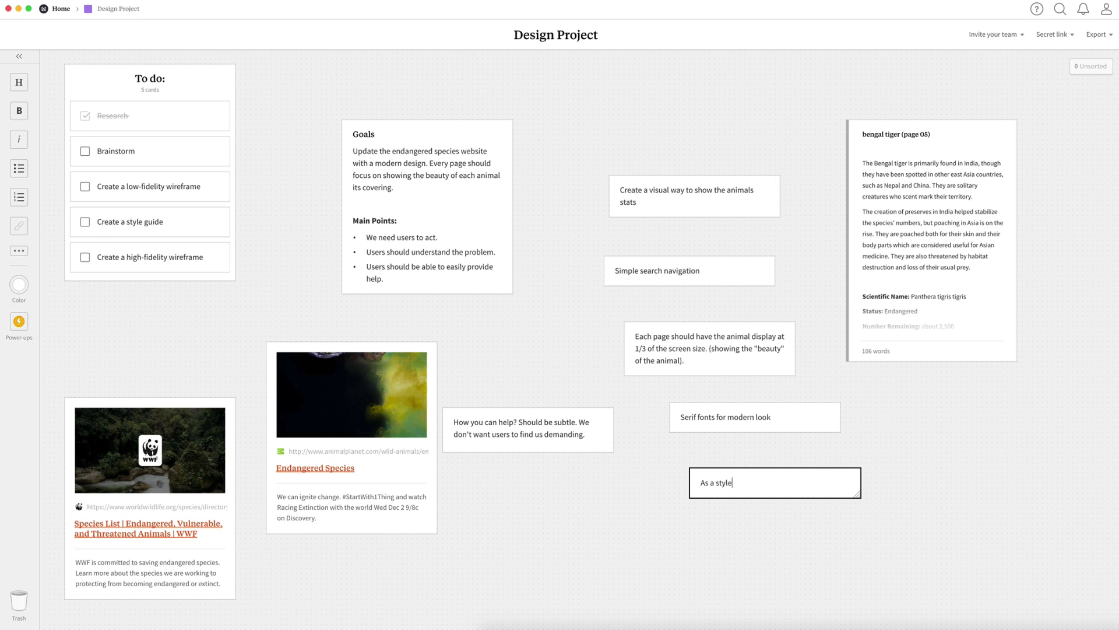
key(BackSpace)
key(BackSpace)
key(BackSpace)
key(BackSpace)
key(BackSpace)
key(BackSpace)
key(BackSpace)
key(BackSpace)
key(BackSpace)
key(BackSpace)
text(For st)
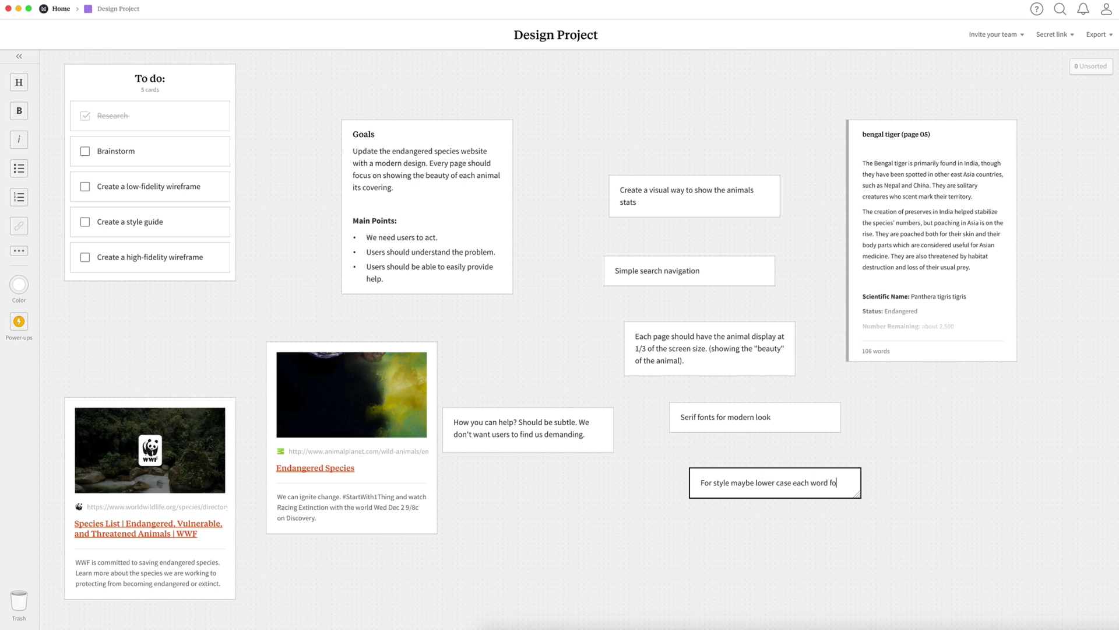
text( uniqueness.)
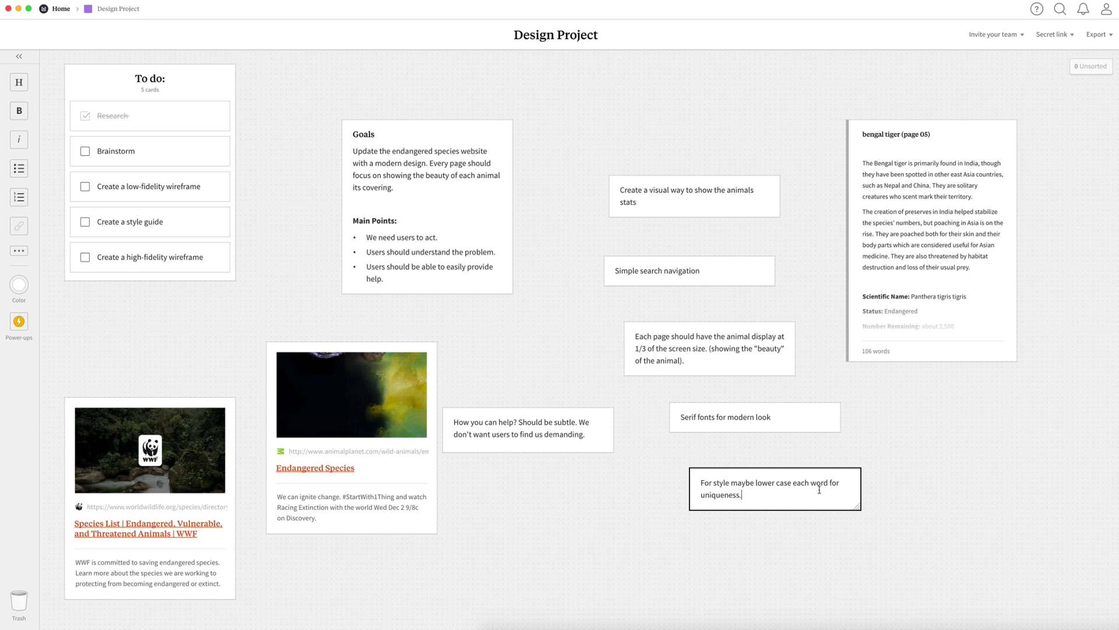
click(920, 496)
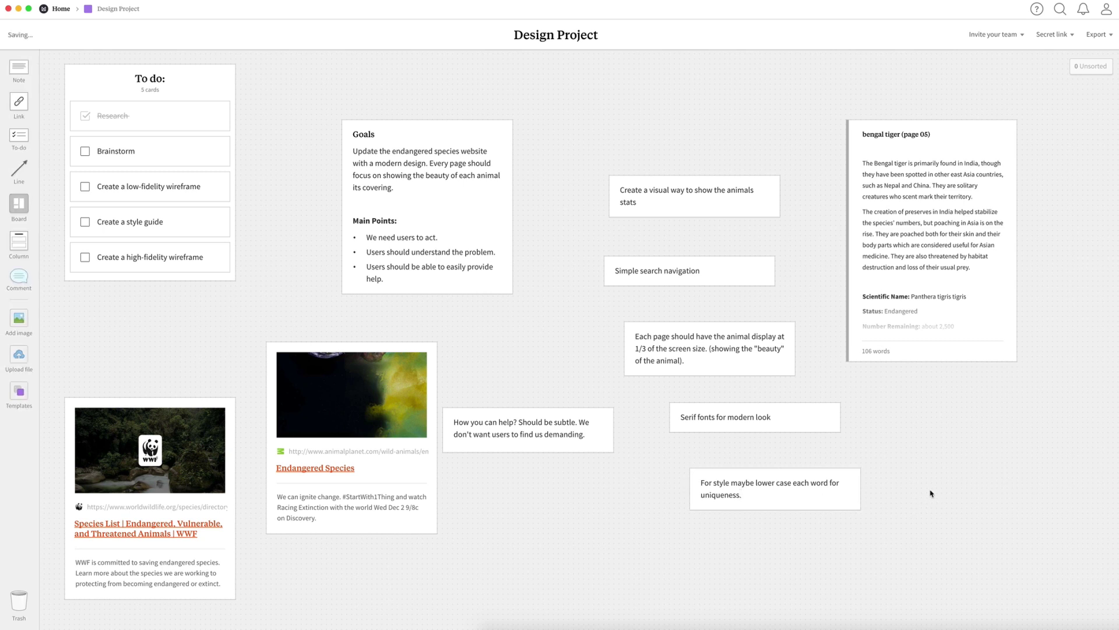
double_click(930, 493)
click(276, 181)
- Tick off Brainstorm and add a 'Create a sketch' card to the To do list
click(86, 151)
double_click(130, 310)
text(Create a sketch)
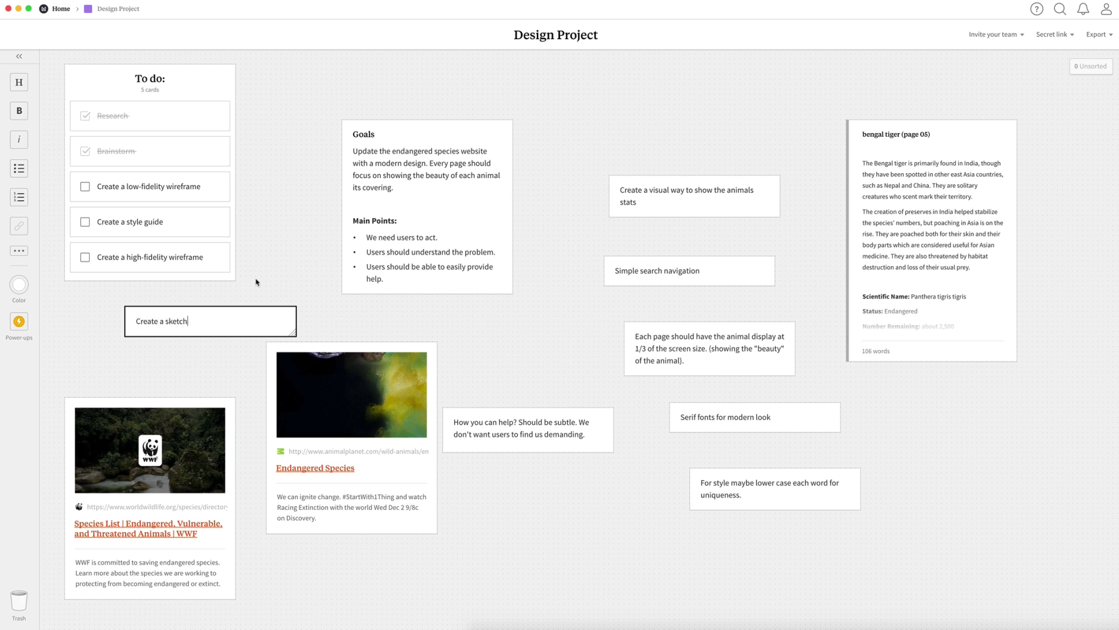
mouse_move(174, 310)
mouse_down()
mouse_move(146, 265)
mouse_move(140, 158)
mouse_move(166, 173)
mouse_up()
click(81, 186)
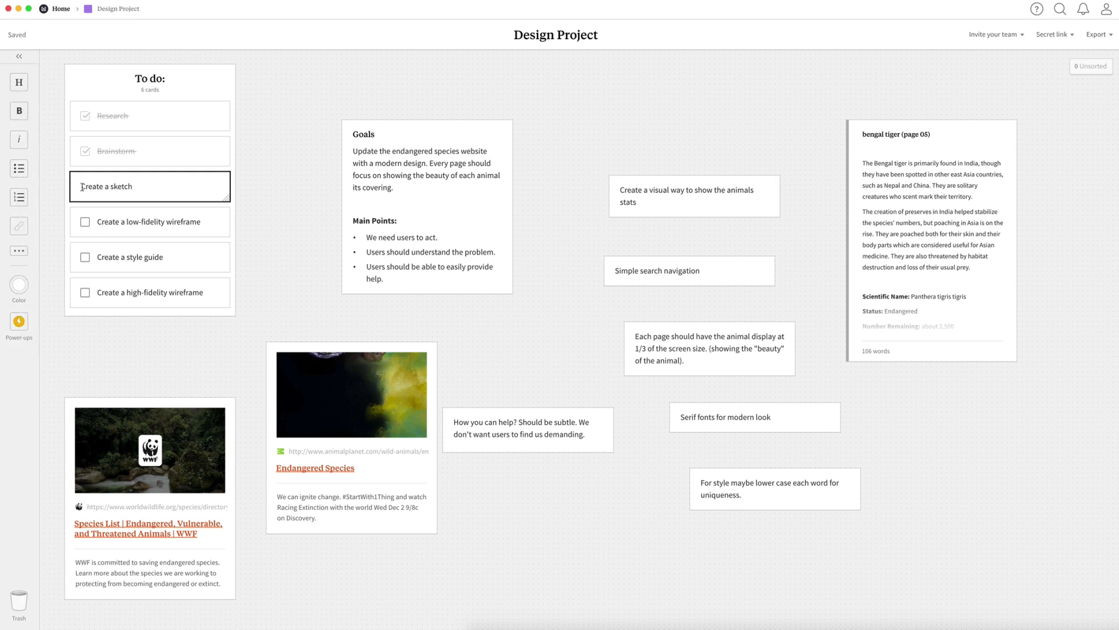
click(279, 173)
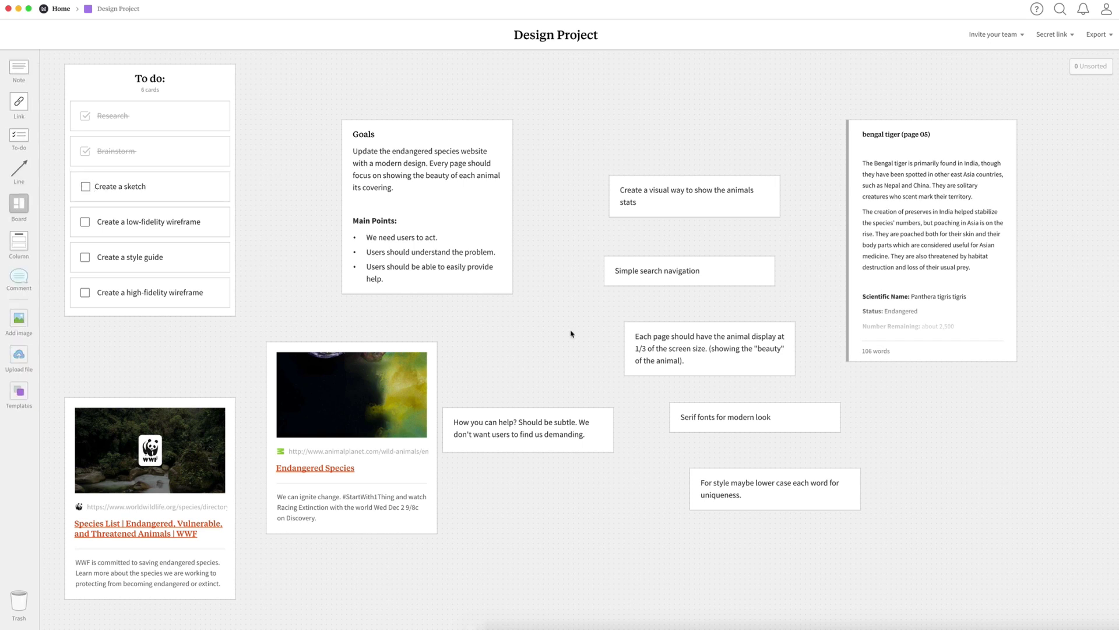
- Group the six idea notes into an 'Ideas' column placed up and right
drag(585, 148, 744, 507)
right_click(746, 290)
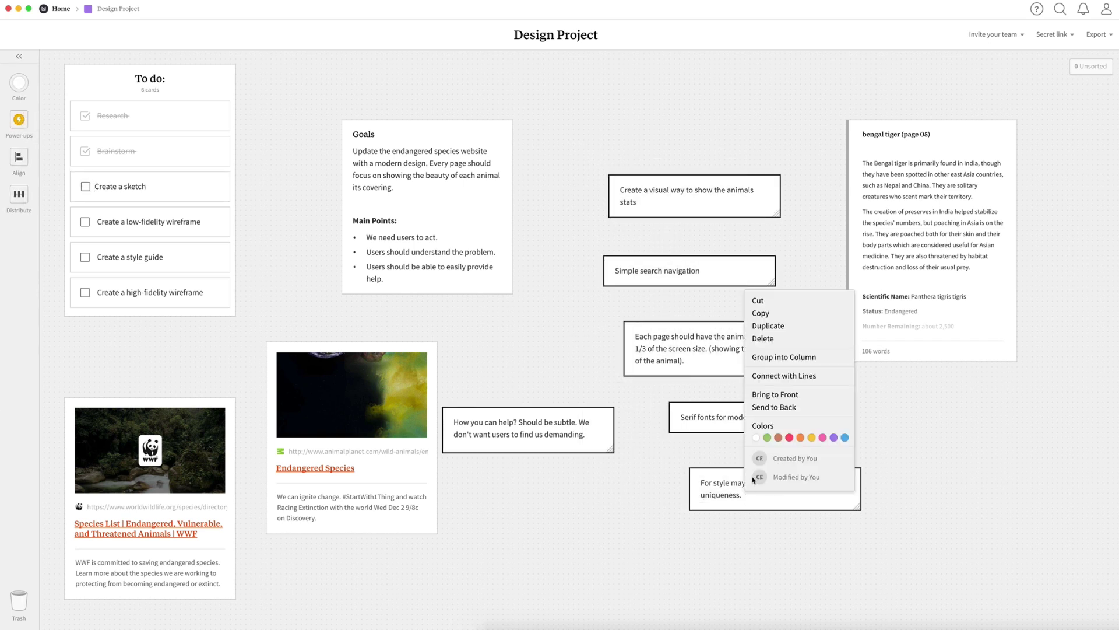
click(772, 356)
text(Ideas)
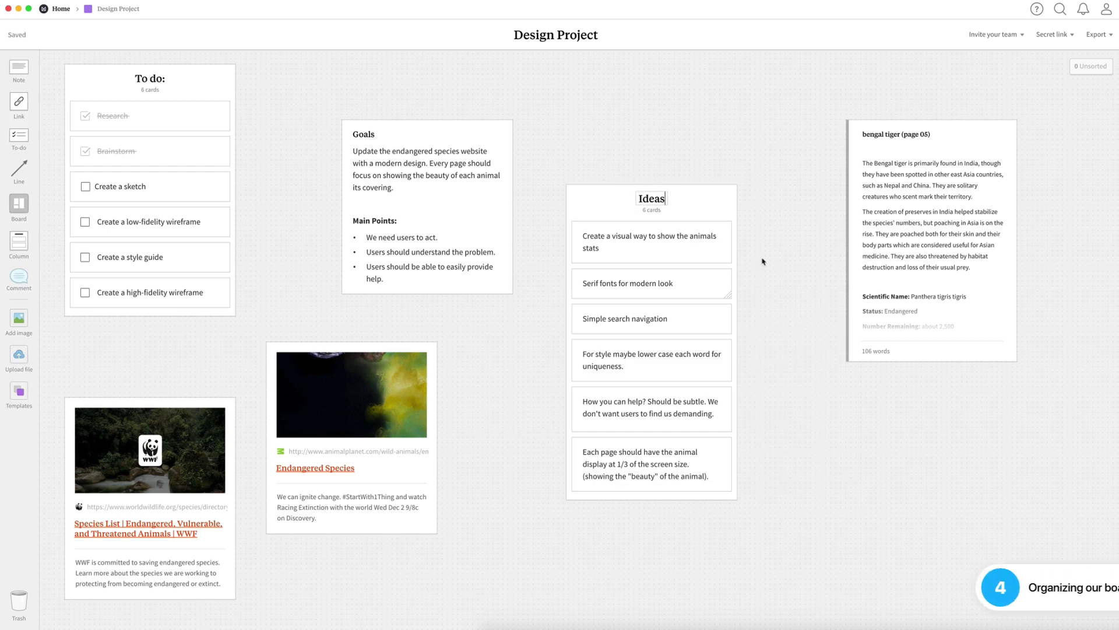
drag(701, 195, 795, 94)
- Group the two competitor link cards into a 'Competitors' column beneath Ideas
drag(540, 387, 221, 539)
right_click(163, 446)
click(220, 303)
text(Competitors)
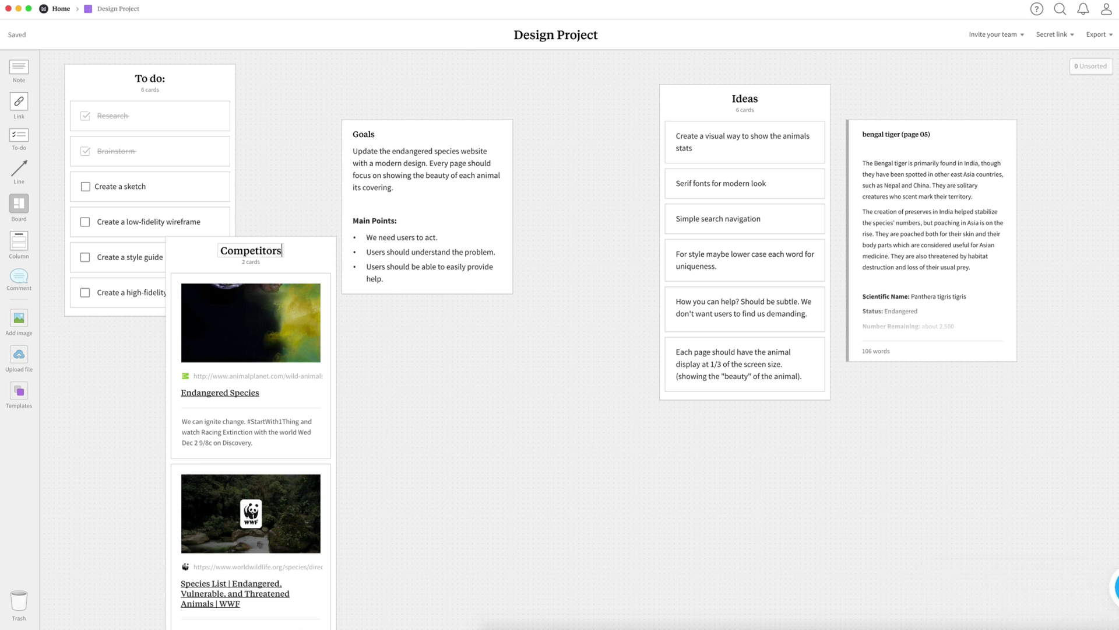
key(Return)
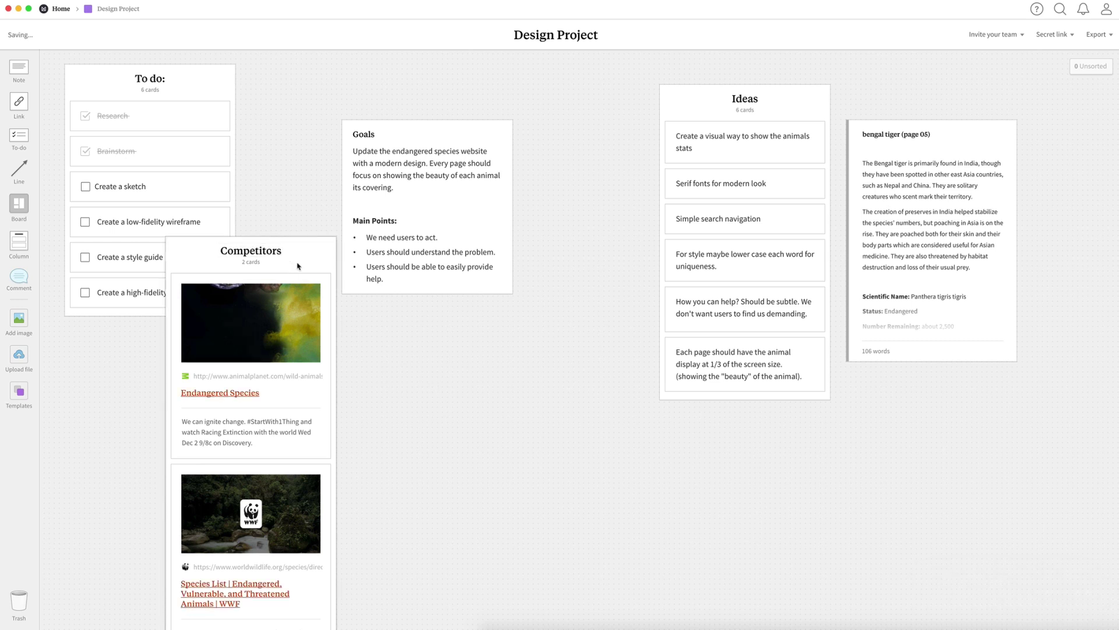
drag(338, 280, 832, 461)
- Group Goals and the Bengal tiger note into a 'Brief' column beside To do, with Competitors between Brief and Ideas
drag(942, 150, 450, 327)
shift+click(411, 223)
right_click(411, 223)
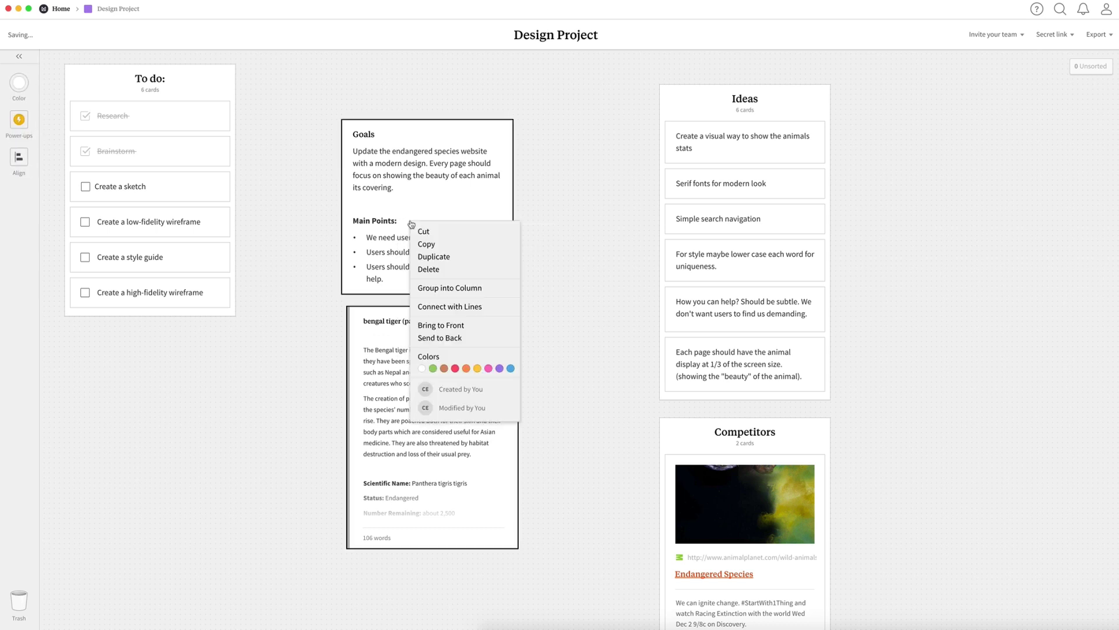
click(448, 287)
text(Brief)
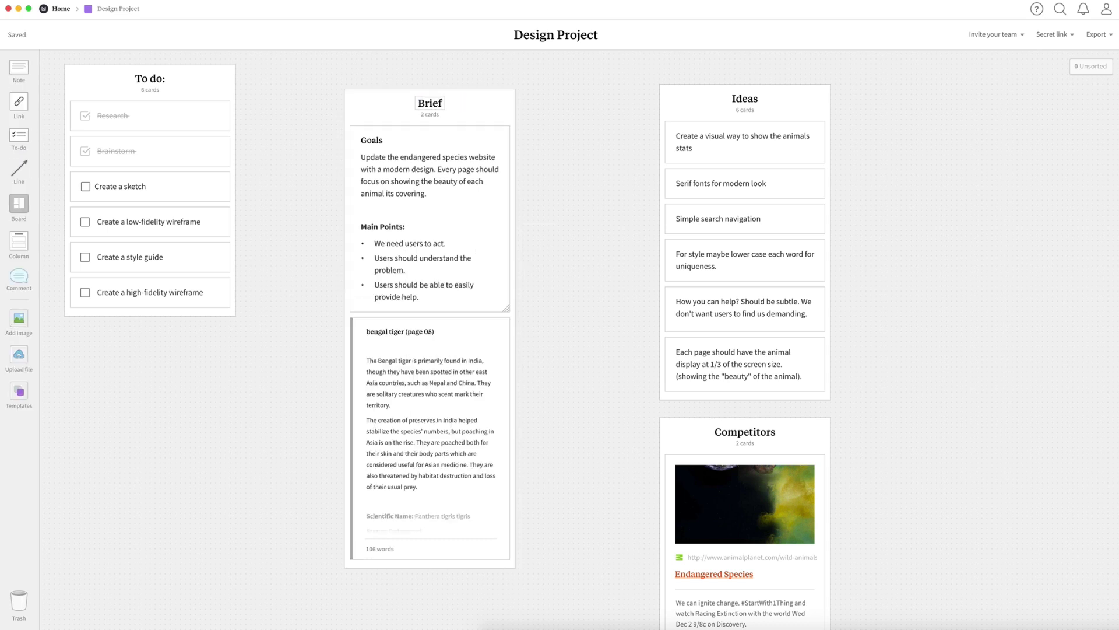
drag(488, 122, 399, 100)
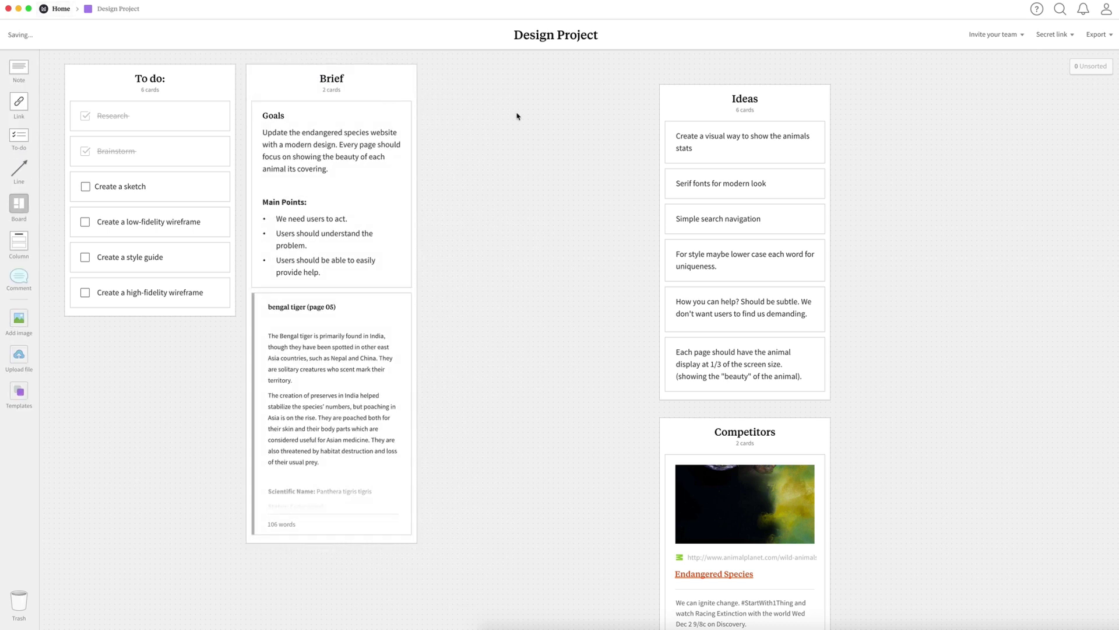
drag(798, 461, 566, 108)
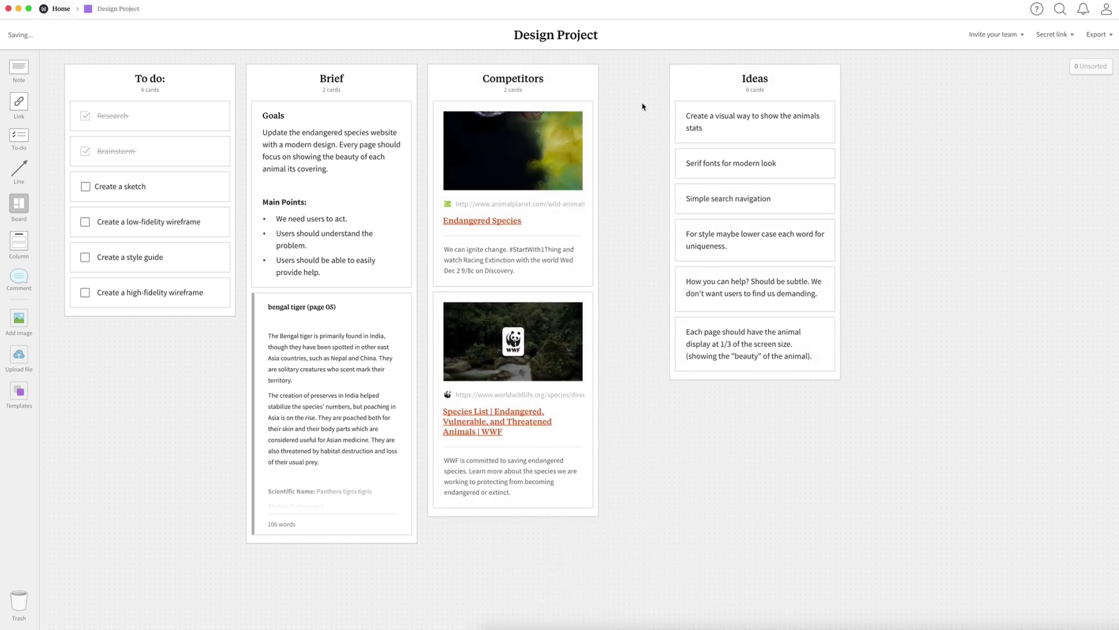
- Draw an orange arrow from Competitors to the Ideas column
drag(19, 172, 674, 84)
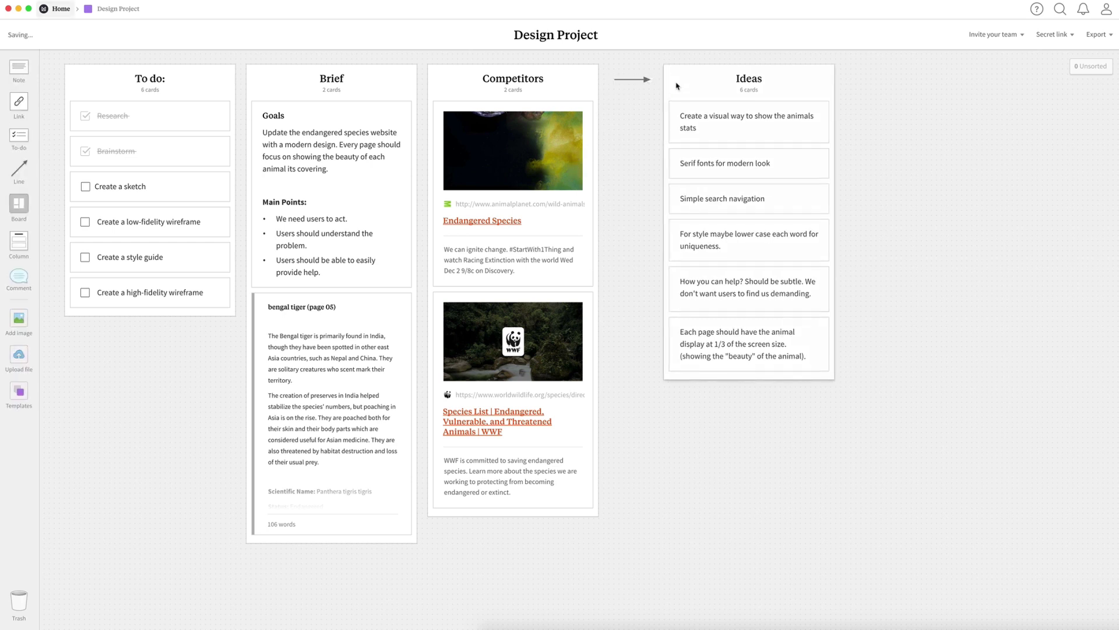
click(635, 80)
click(24, 90)
click(60, 67)
click(621, 230)
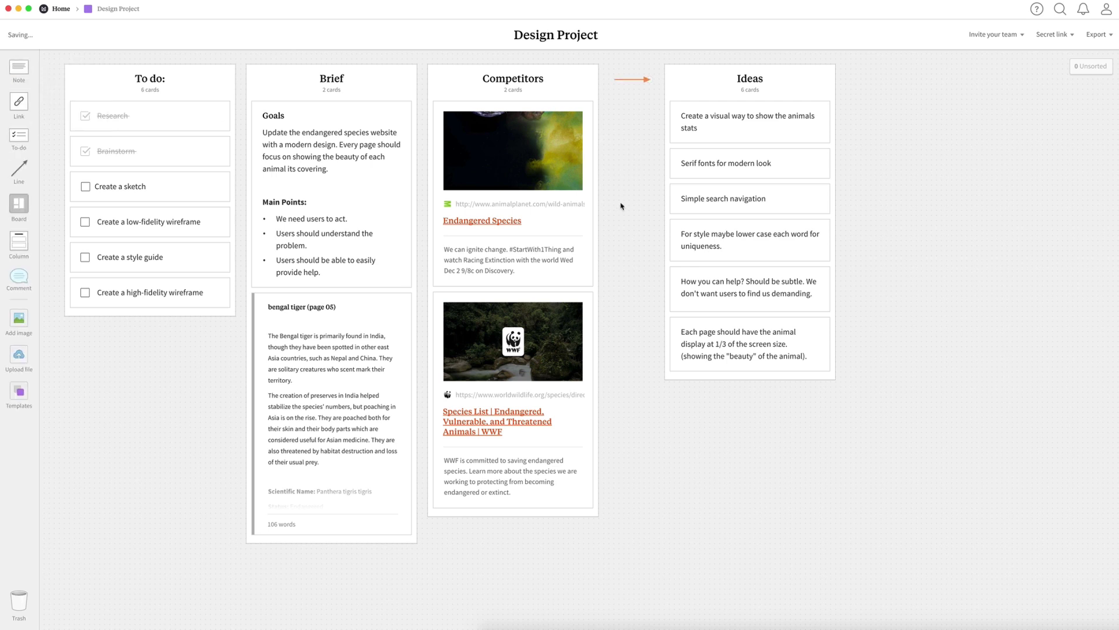
- Add a '[] Moodboard' to-do card to the To do column
double_click(685, 430)
text([] Moodboard)
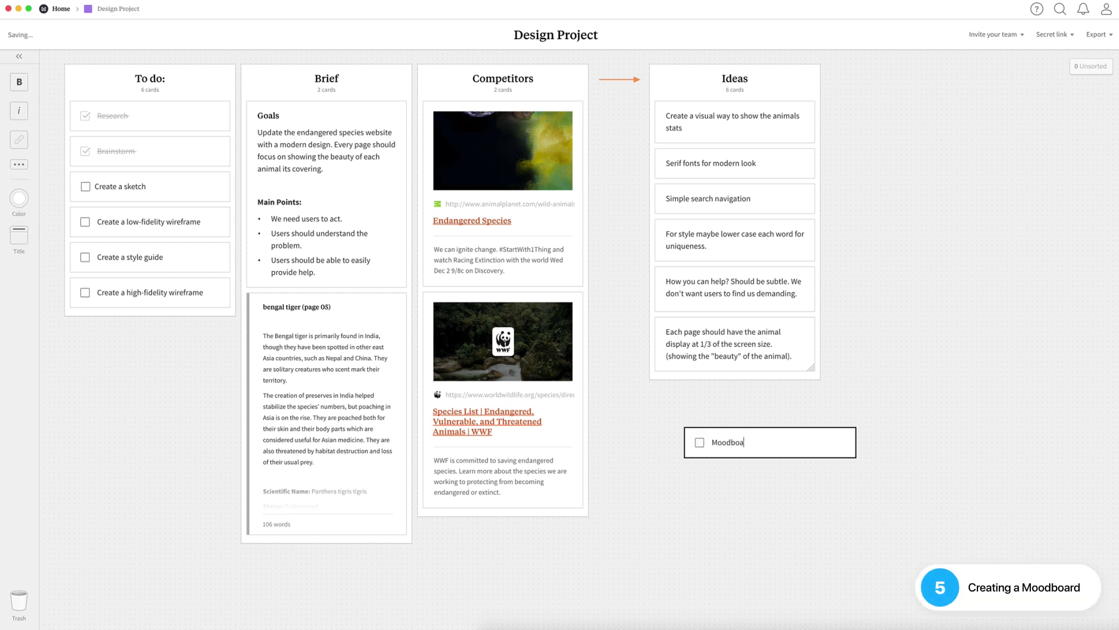
click(807, 485)
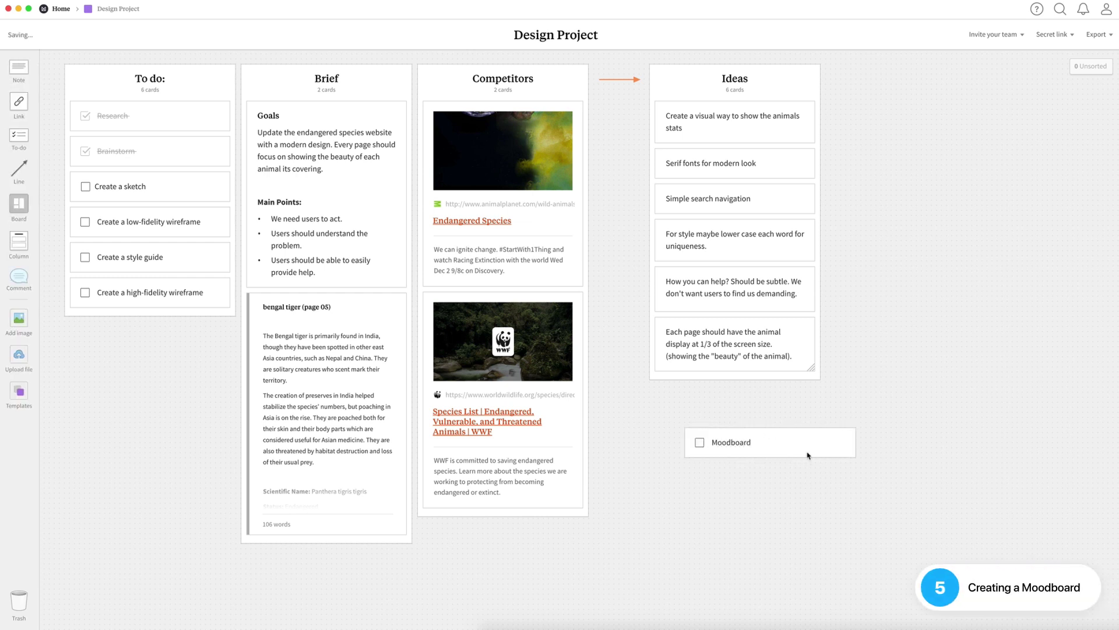
drag(827, 451, 230, 208)
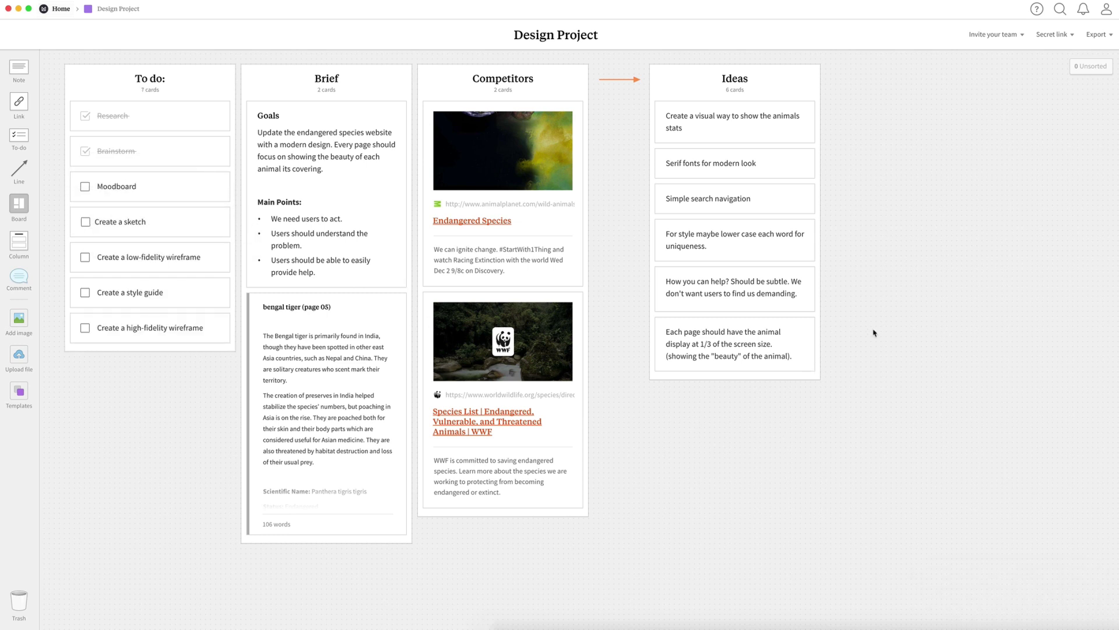
- Add a Moodboard template board, colour it orange with a tiger icon, and open it
click(23, 394)
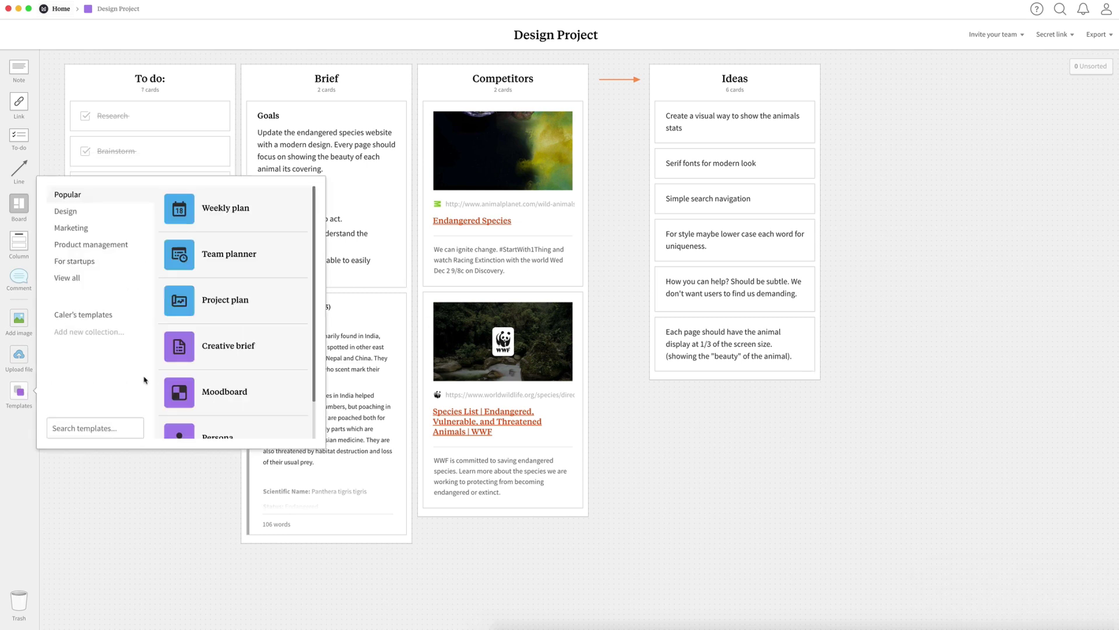
drag(184, 401, 865, 92)
click(18, 82)
click(66, 98)
click(22, 121)
click(92, 204)
text(tiger)
key(Return)
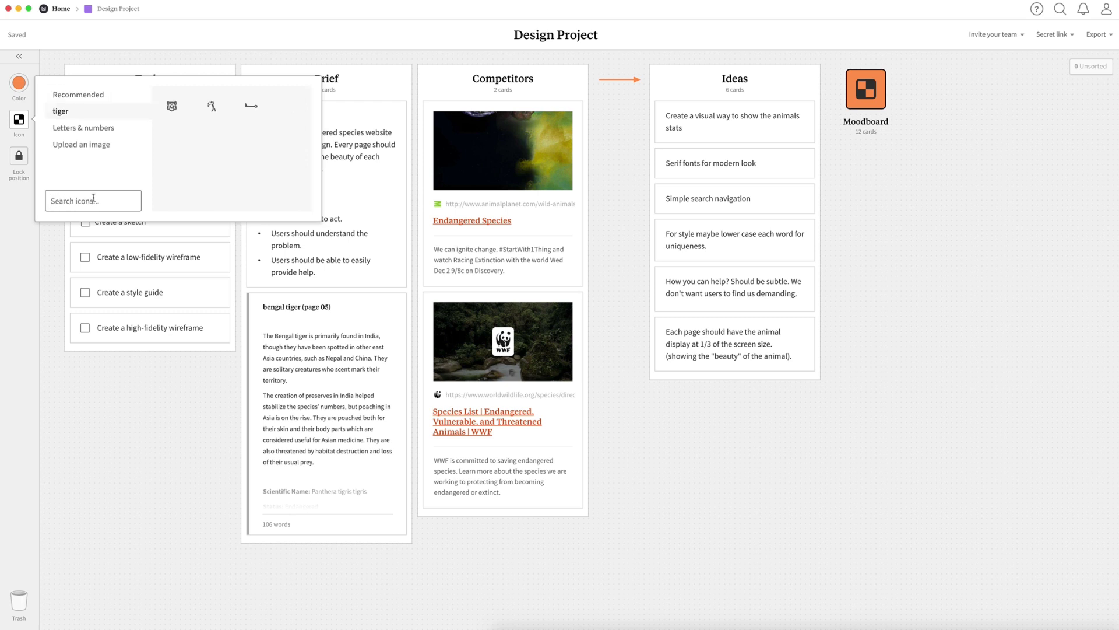
click(171, 105)
click(921, 169)
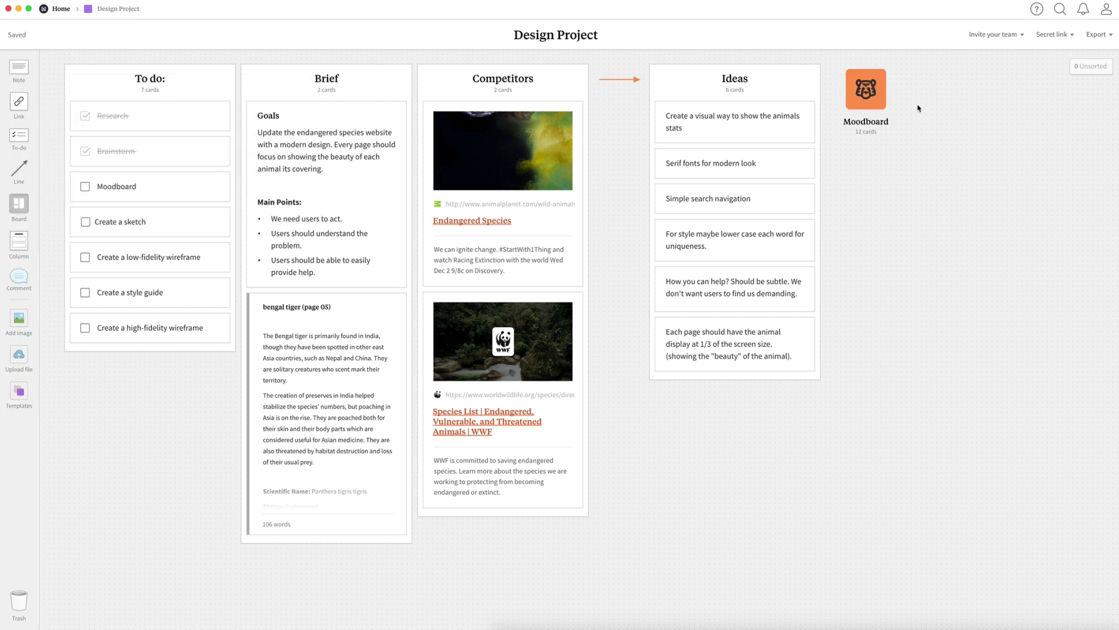
click(870, 87)
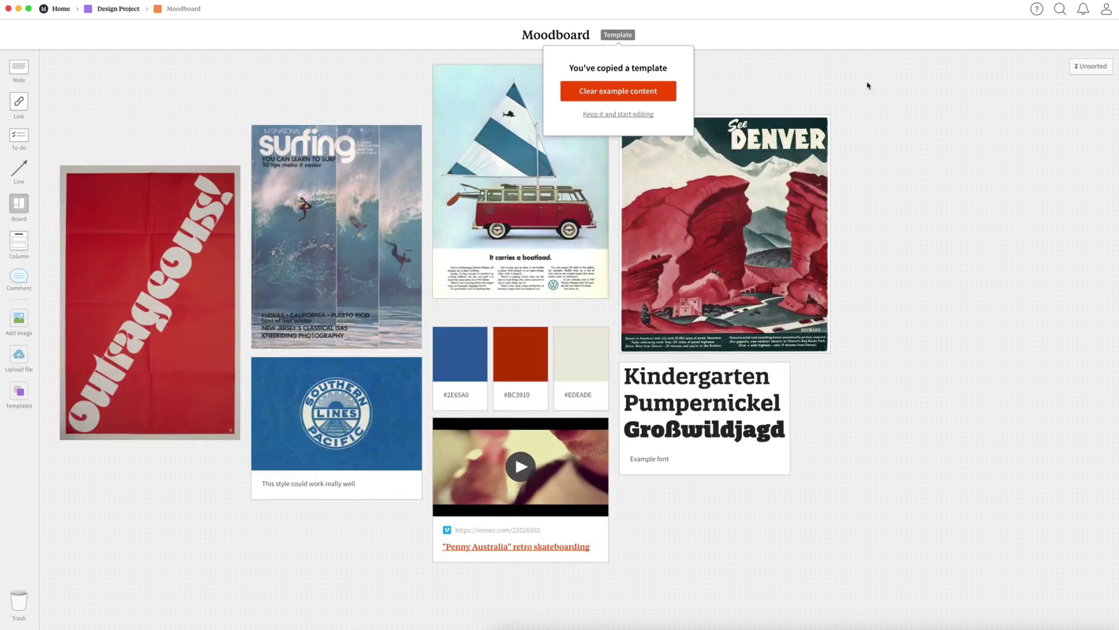
- Clear the example content and fill three placeholders with 'bengal tiger' search photos
click(632, 90)
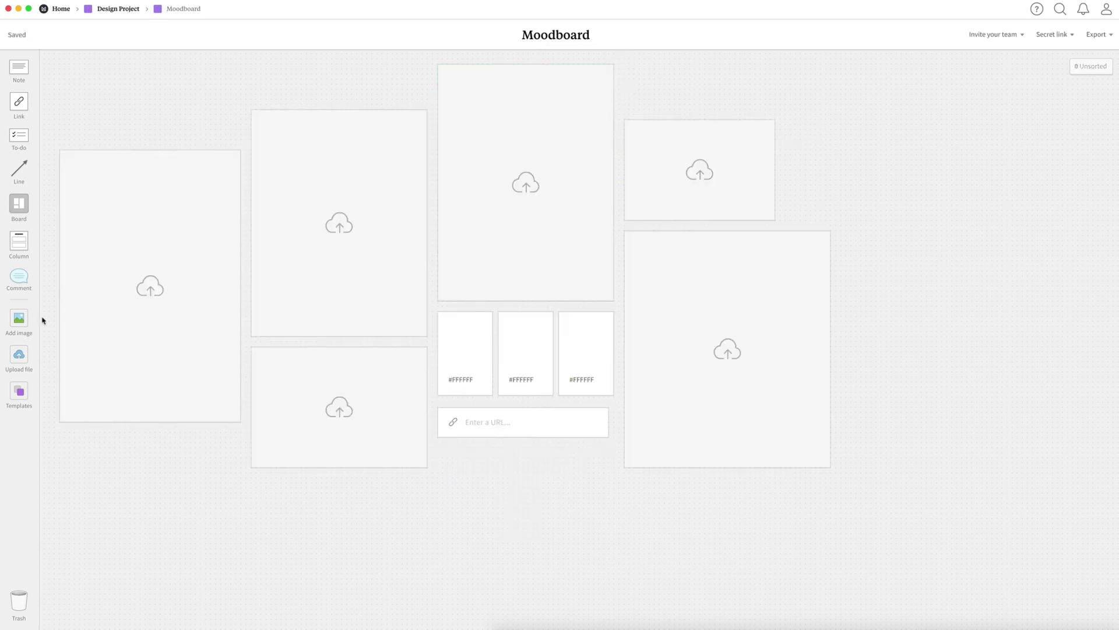
click(20, 321)
click(69, 449)
text(bengal tiger)
key(Return)
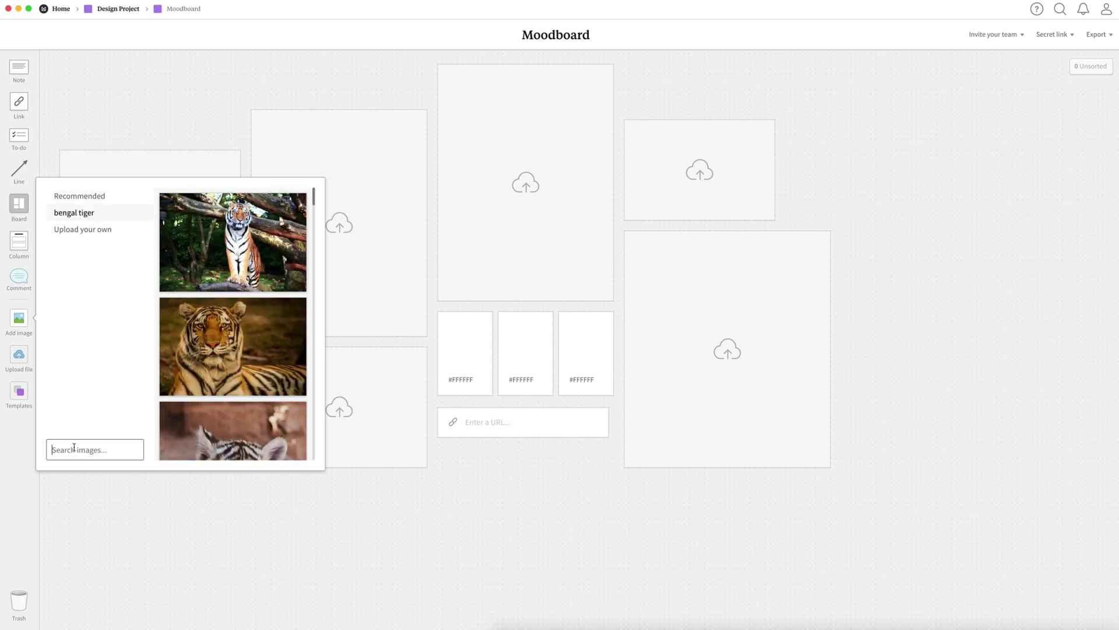
drag(181, 221, 512, 199)
drag(304, 316, 696, 340)
scroll(235, 437, down, 1)
scroll(235, 437, down, 8)
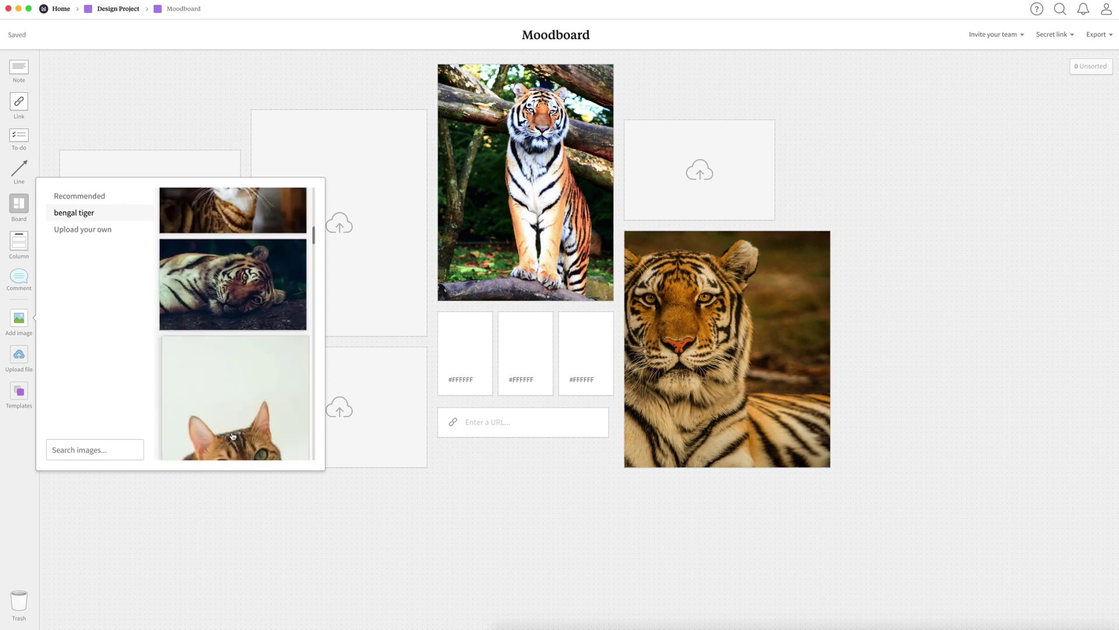
drag(212, 285, 677, 166)
click(487, 487)
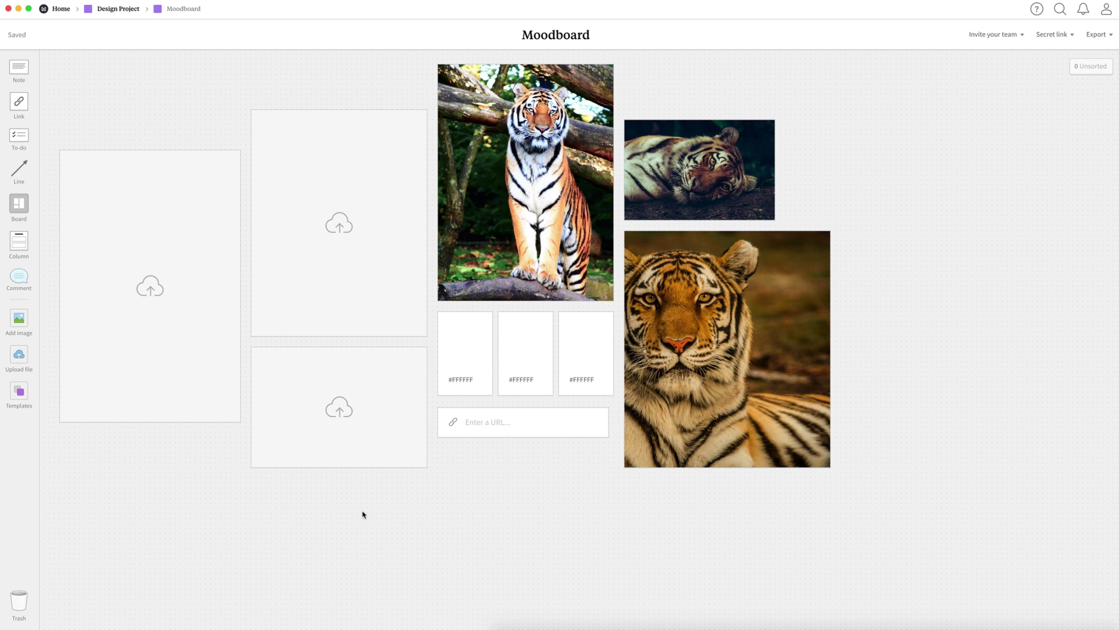
- Delete the empty upper-middle placeholder and select the large left one
drag(272, 68, 329, 213)
key(BackSpace)
drag(302, 284, 154, 259)
- Remove the left placeholder and upload a tiger jpeg into the empty placeholder
key(BackSpace)
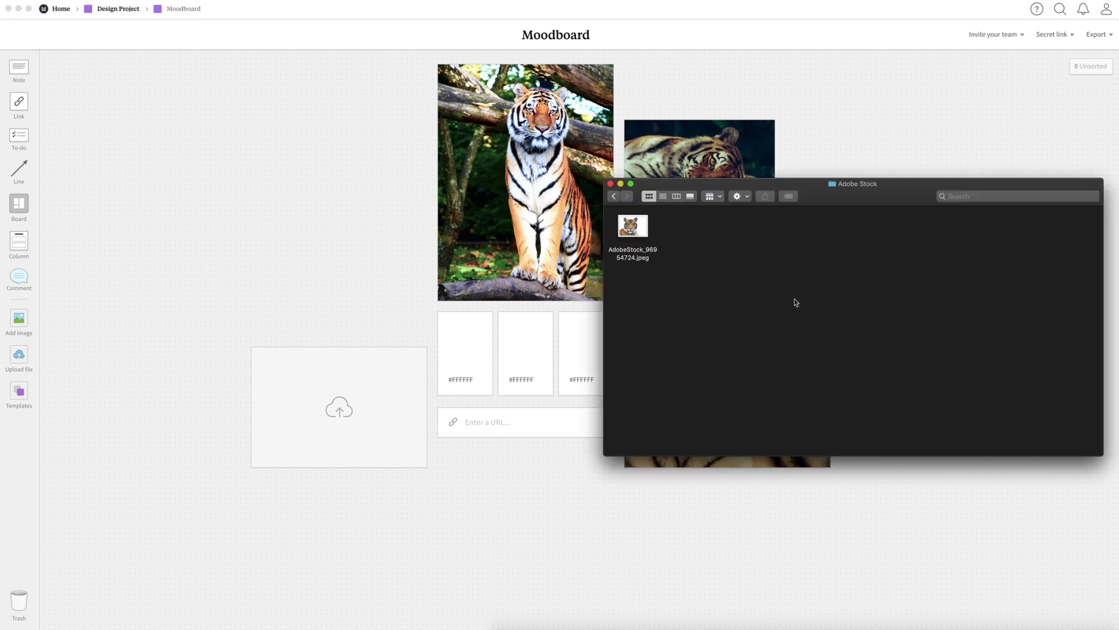
drag(633, 226, 335, 387)
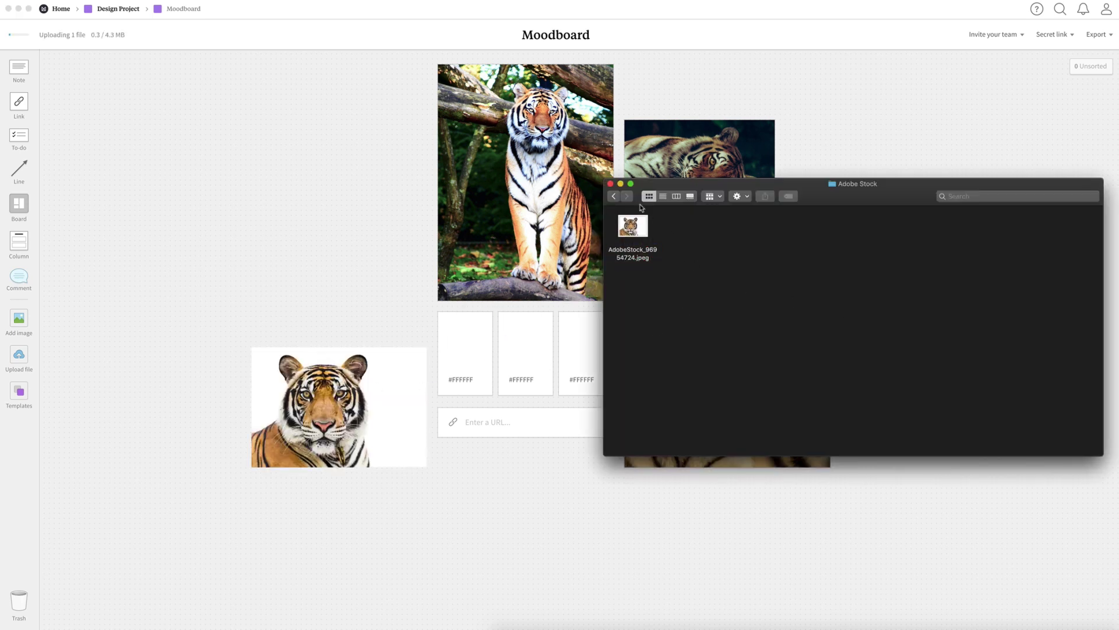
click(610, 183)
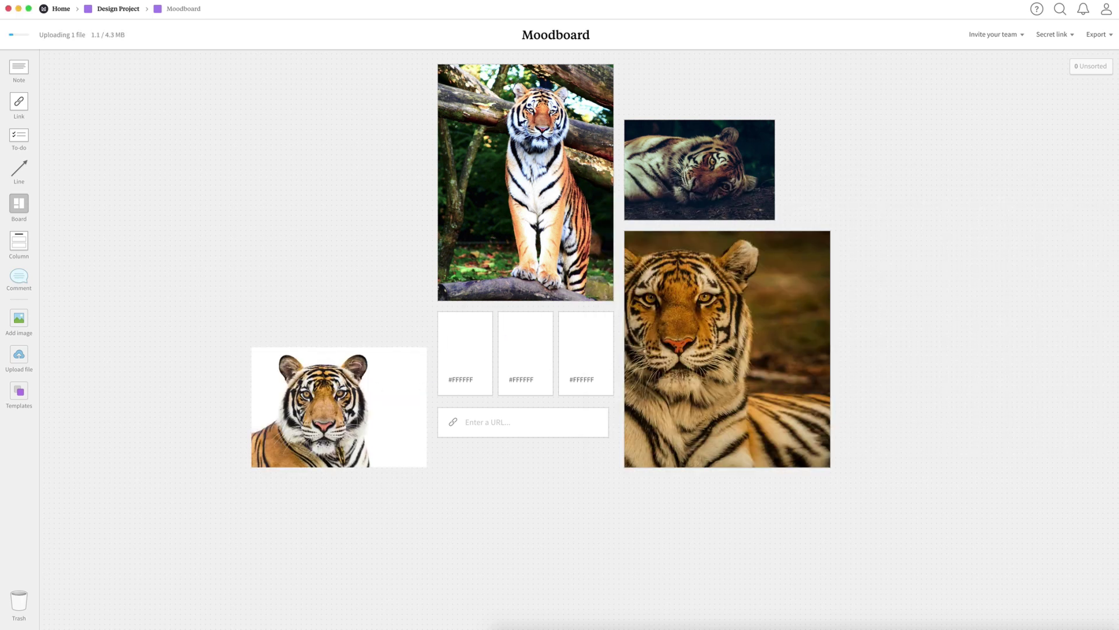
- Replace the empty link box with a 'Colors' note below the colour swatches
click(453, 417)
key(BackSpace)
drag(19, 68, 449, 416)
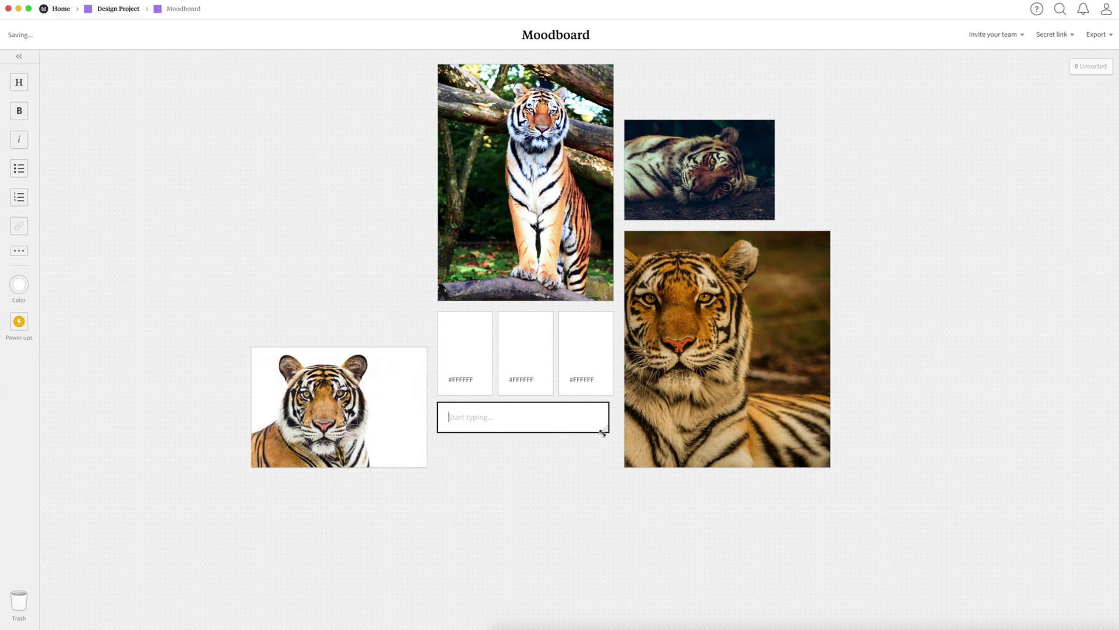
text(Colors)
click(536, 456)
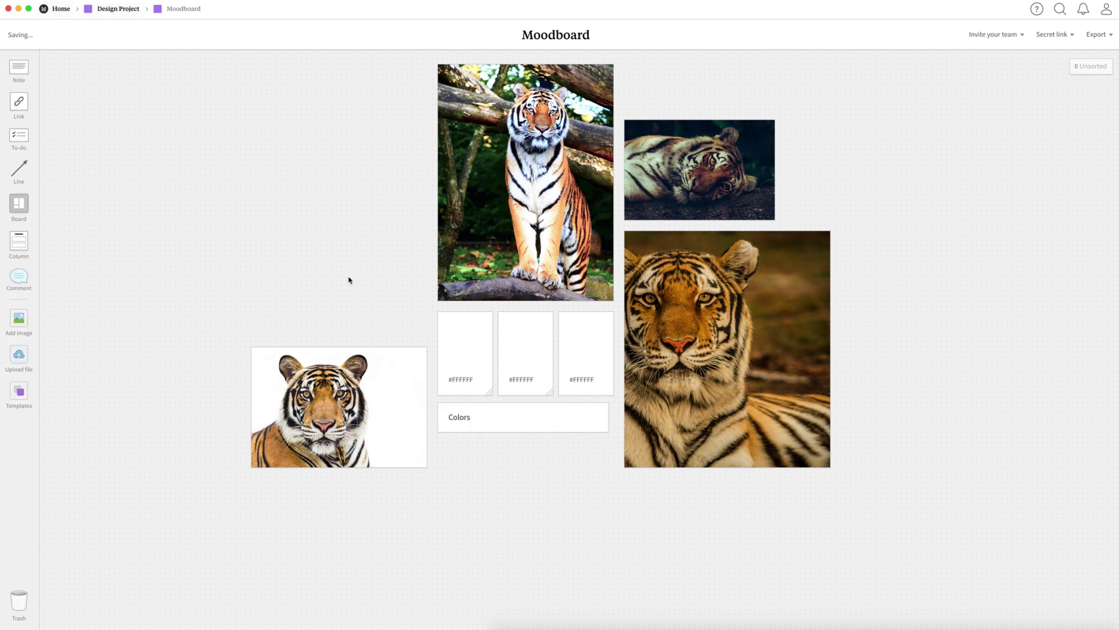
- Copy the Colors note to the top left and start retyping it as 'Typography'
drag(507, 424, 159, 156)
click(158, 154)
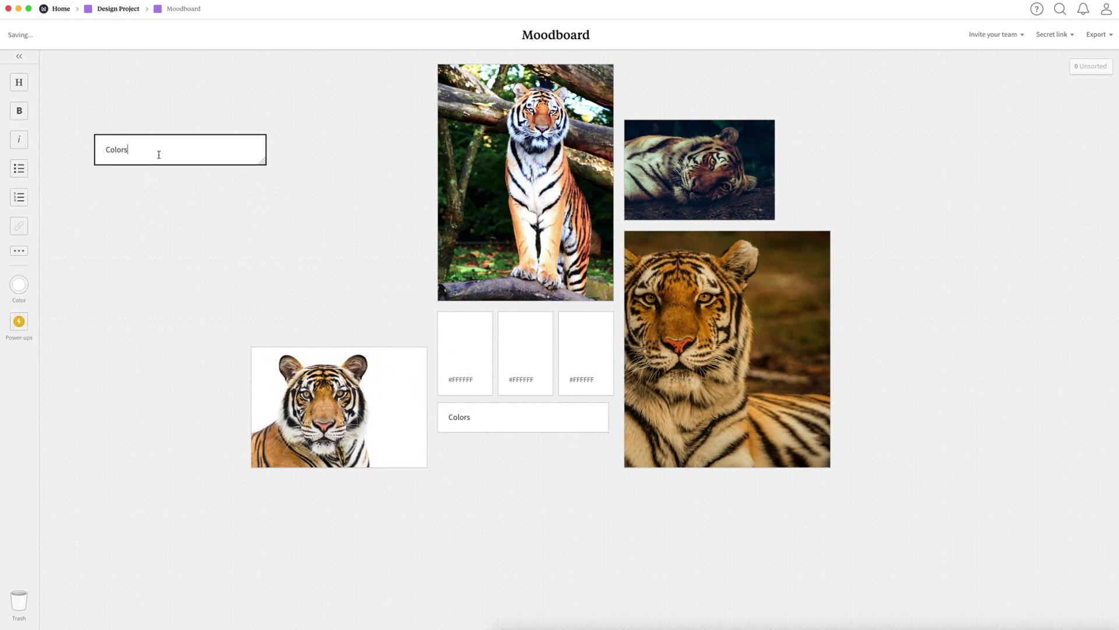
key(BackSpace)
key(BackSpace)
key(BackSpace)
key(BackSpace)
key(BackSpace)
text(Ty)
- Finish the Typography note and add an enlarged Playfair Display/Roboto typography sample image
click(288, 210)
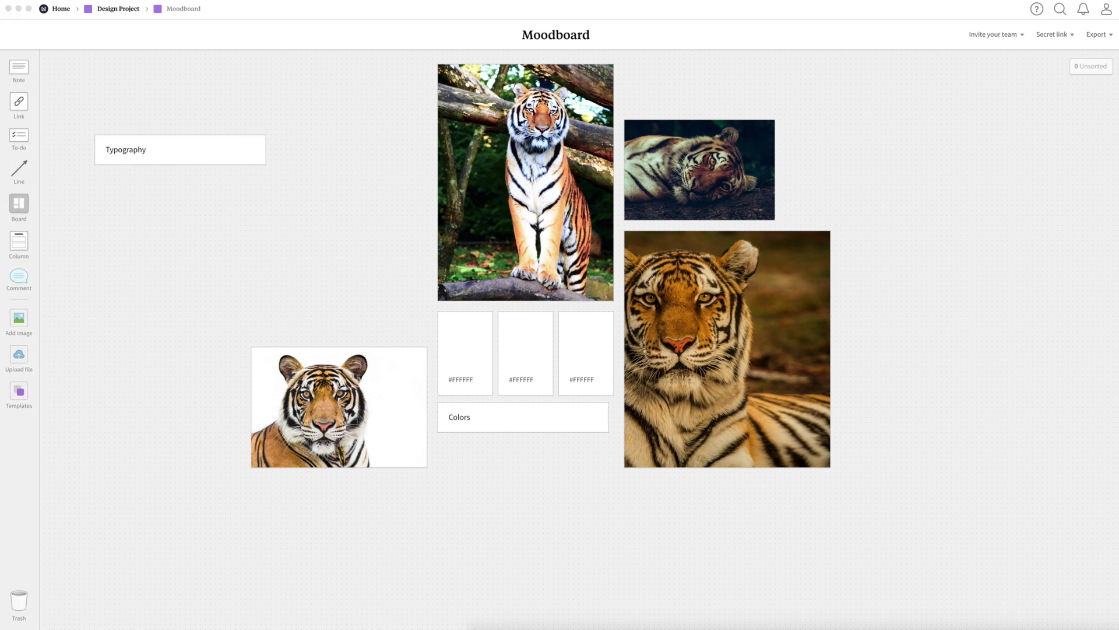
drag(1107, 227, 259, 274)
click(324, 338)
drag(325, 341, 412, 400)
- Position the typography card beside the tiger photos and drag the Typography note out of the layout
drag(365, 352, 369, 272)
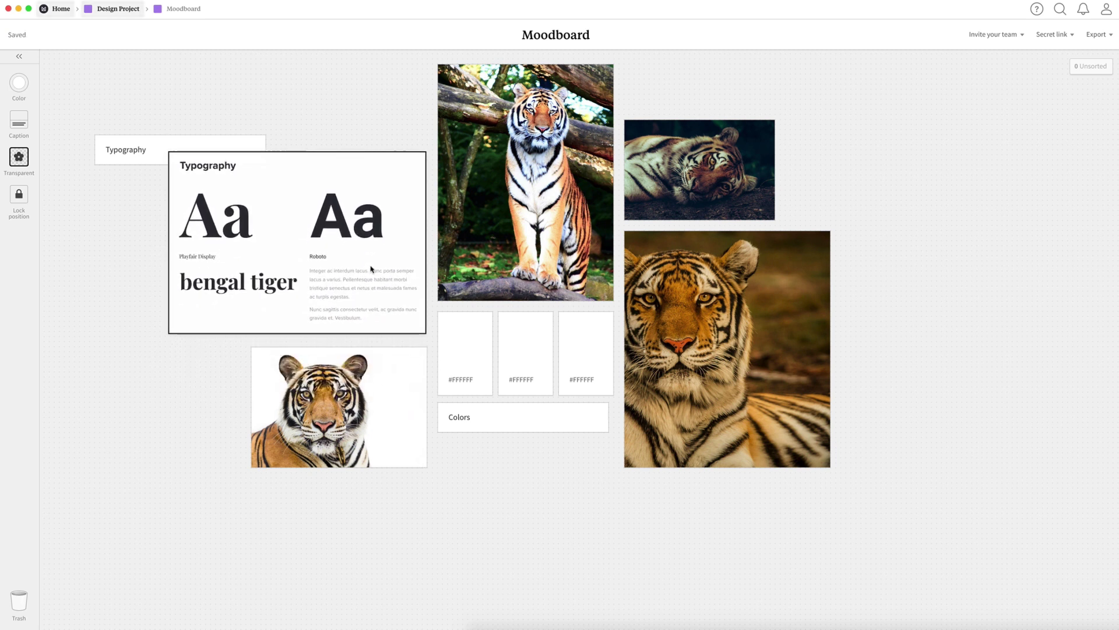
drag(239, 141, 502, 430)
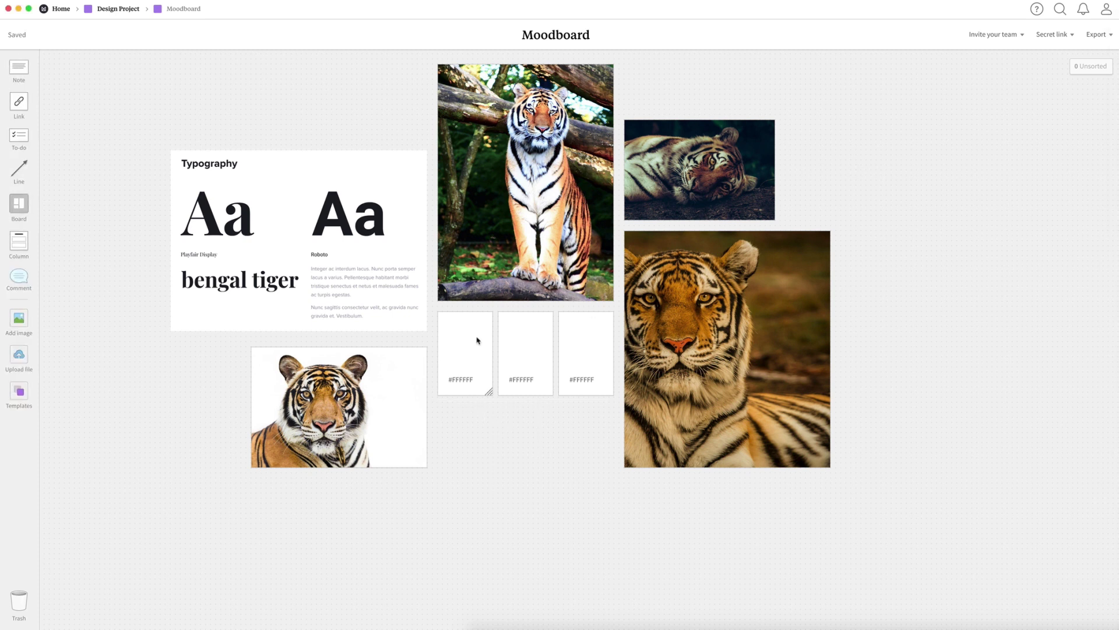
drag(375, 270, 374, 275)
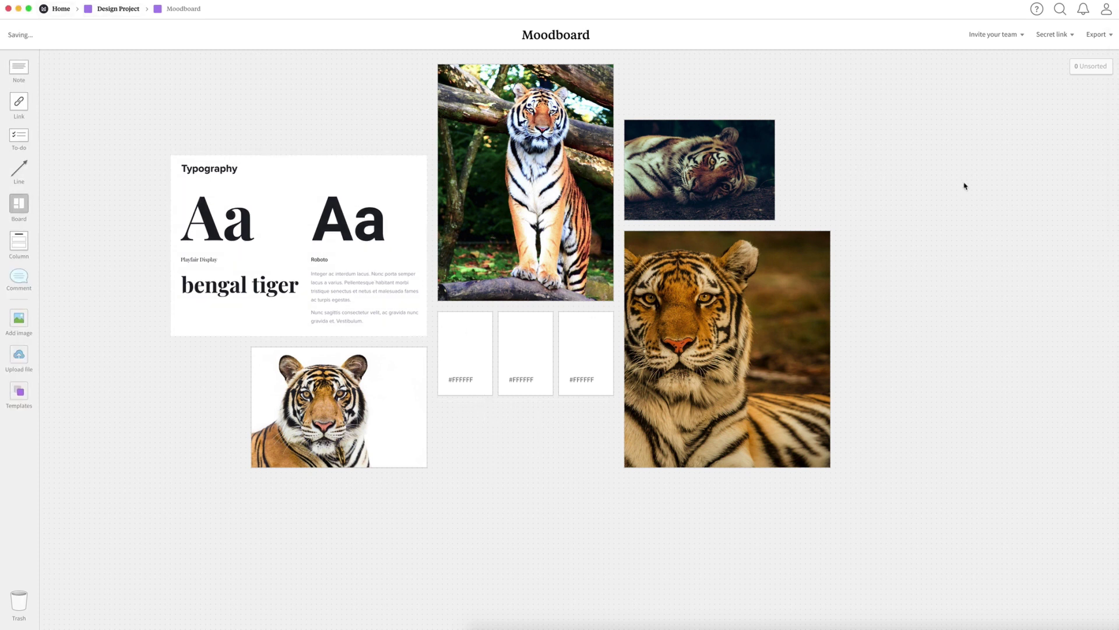
- Set the three swatch colour codes to #C7976E, #9C9C9F and #464646
double_click(469, 380)
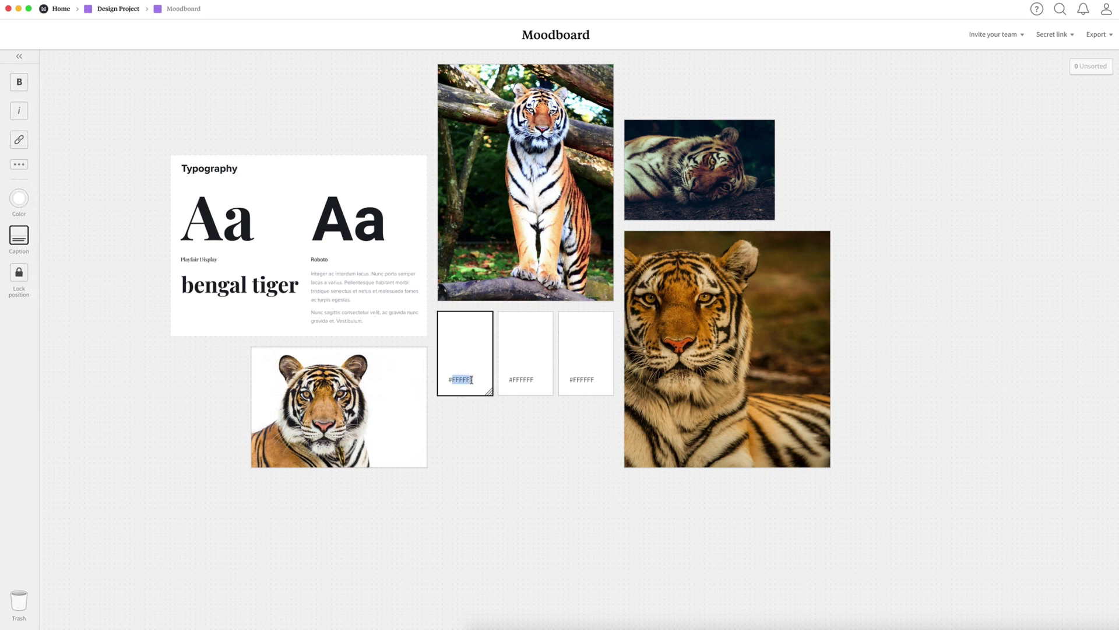
text(C7976E)
click(894, 379)
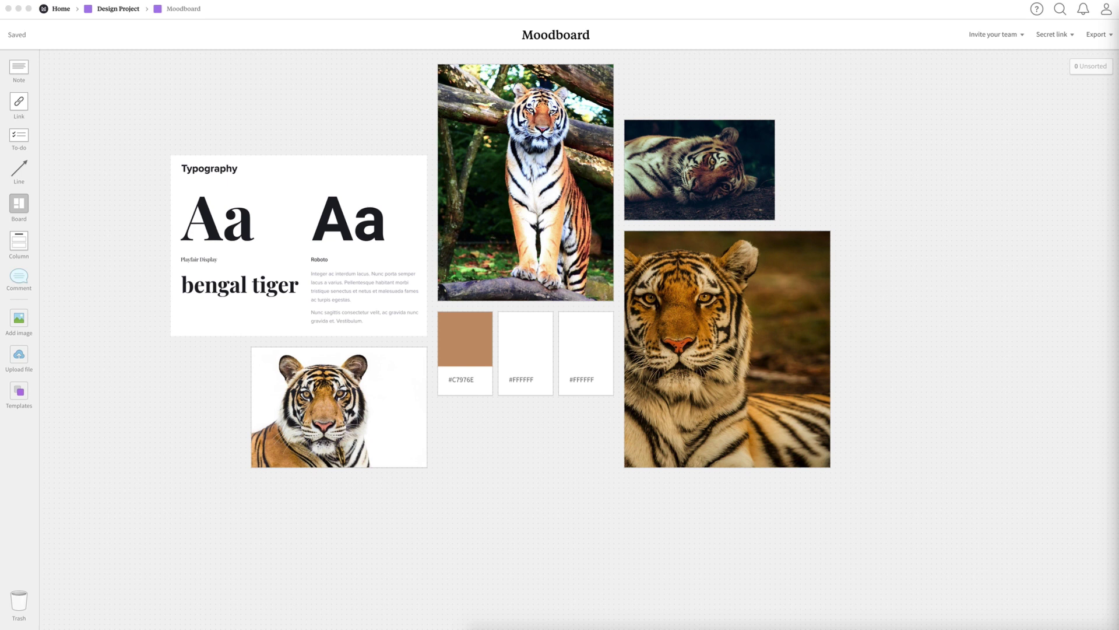
double_click(528, 380)
text(9C9C9F)
click(592, 408)
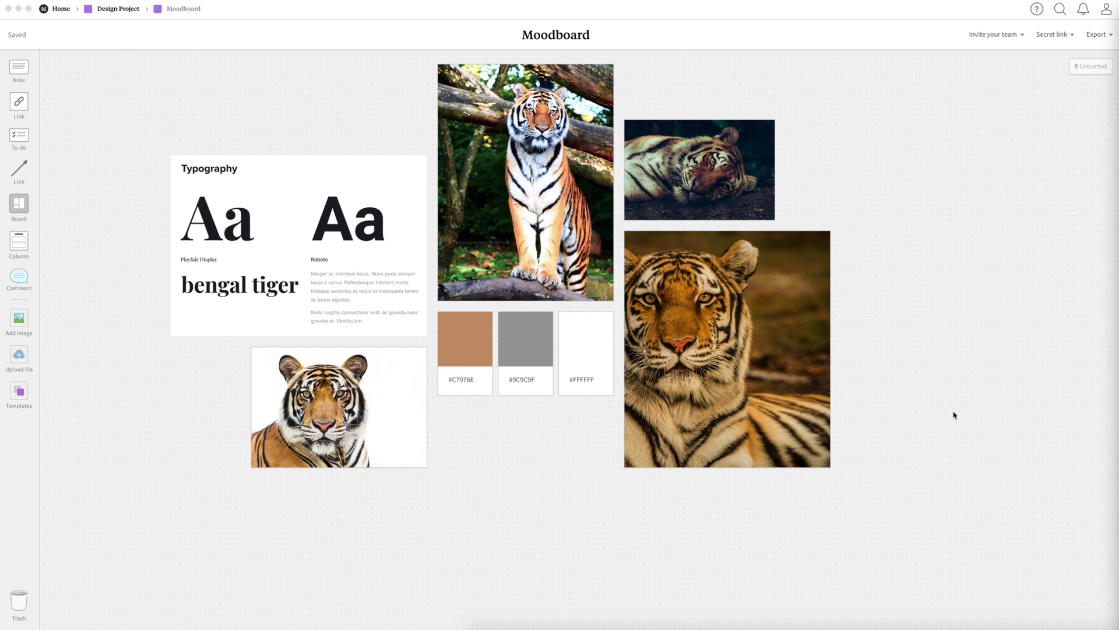
double_click(581, 380)
text(464646)
click(565, 433)
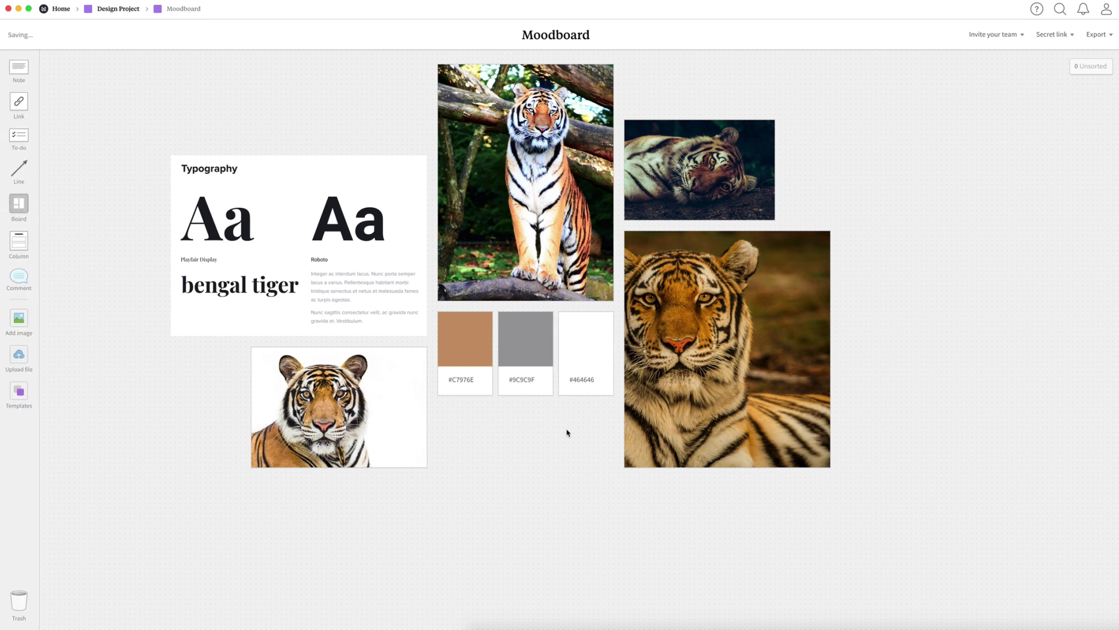
double_click(589, 381)
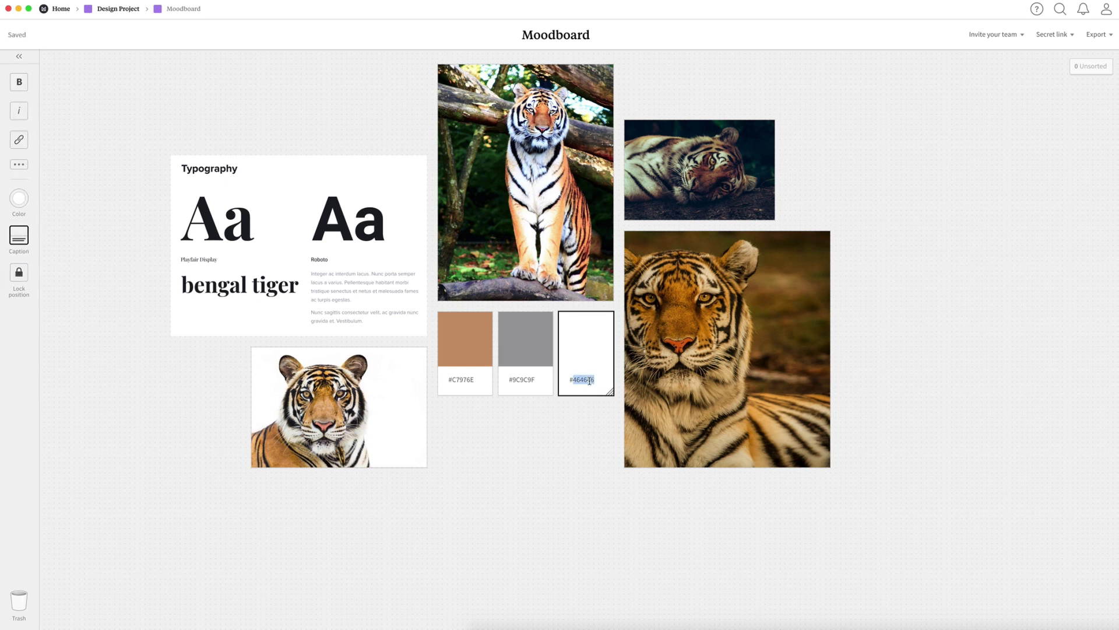
text(464646)
click(553, 432)
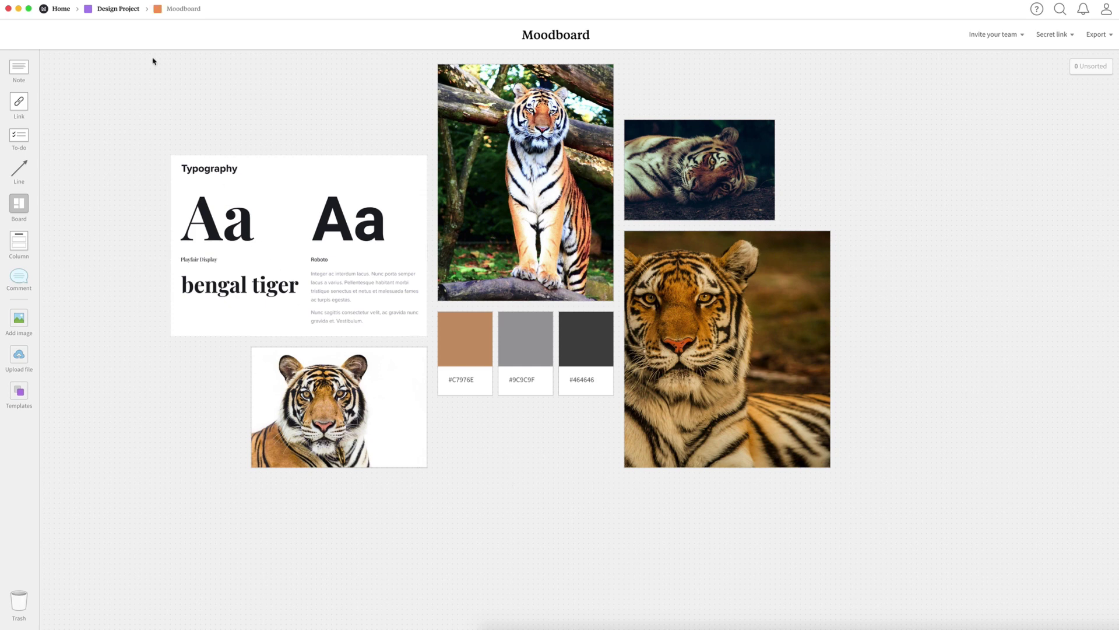
- Back on Design Project, tick off Moodboard and add a purple board named 'Sketch'
click(117, 10)
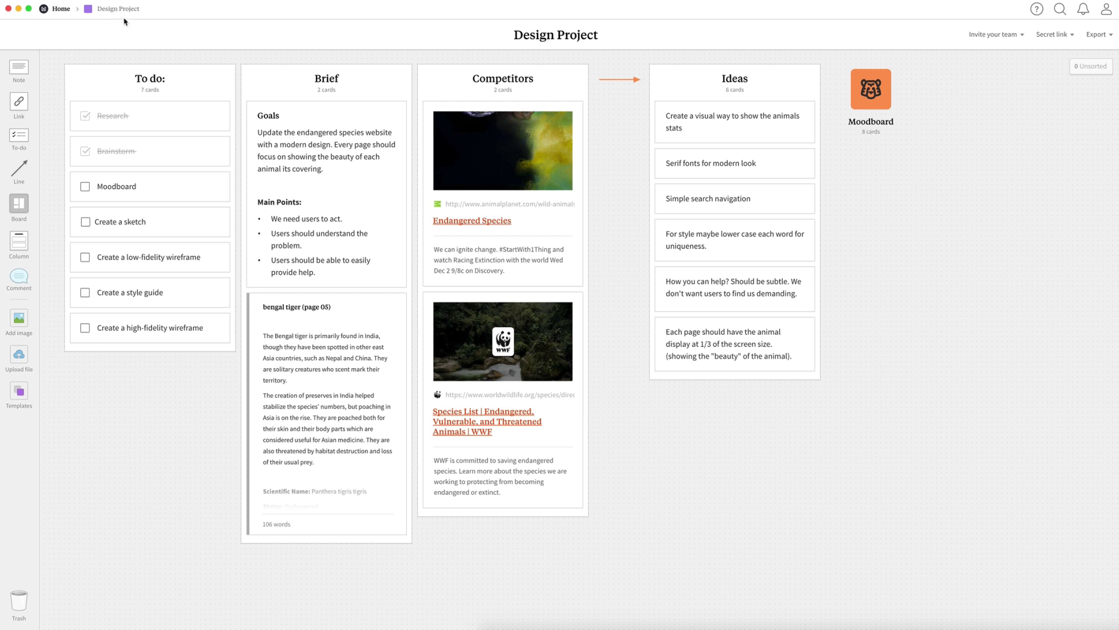
click(86, 188)
drag(19, 204, 873, 191)
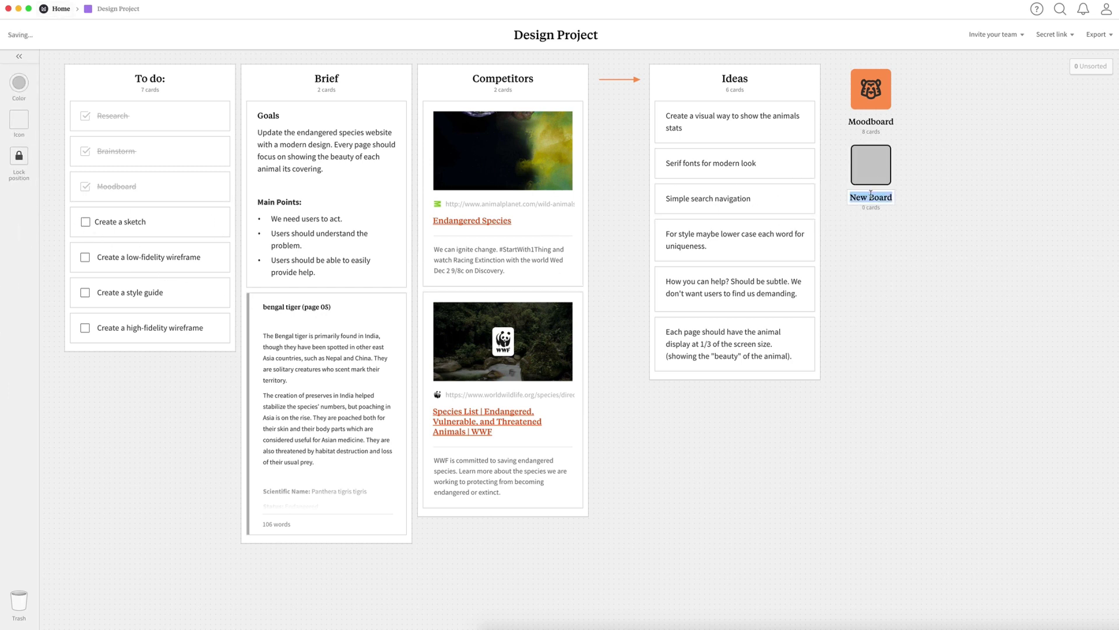
text(Sketch)
key(Return)
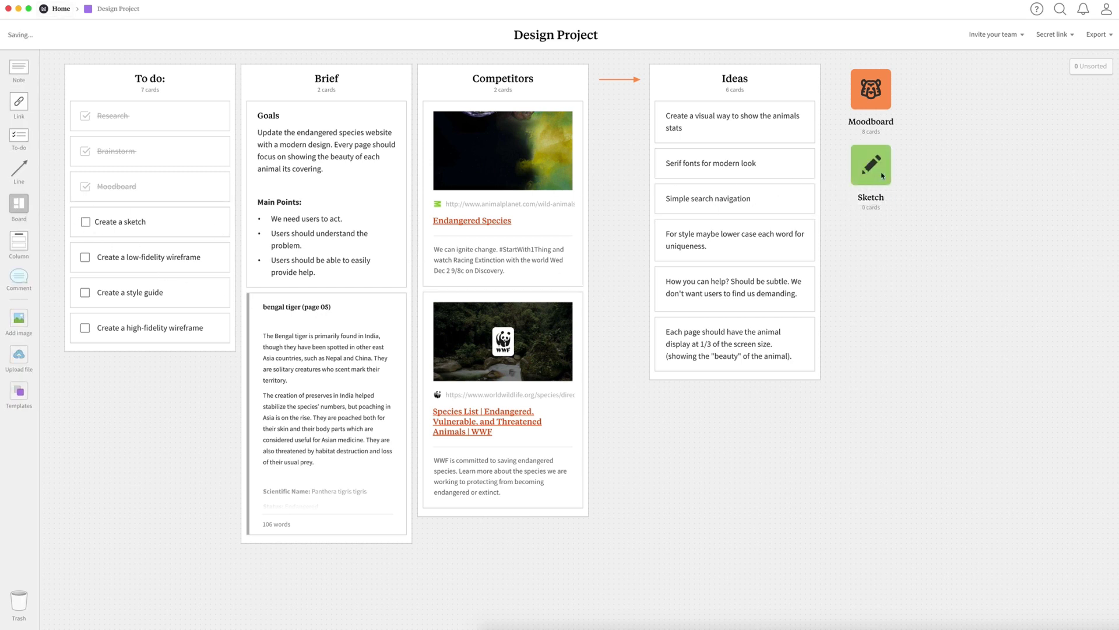
click(871, 165)
click(19, 82)
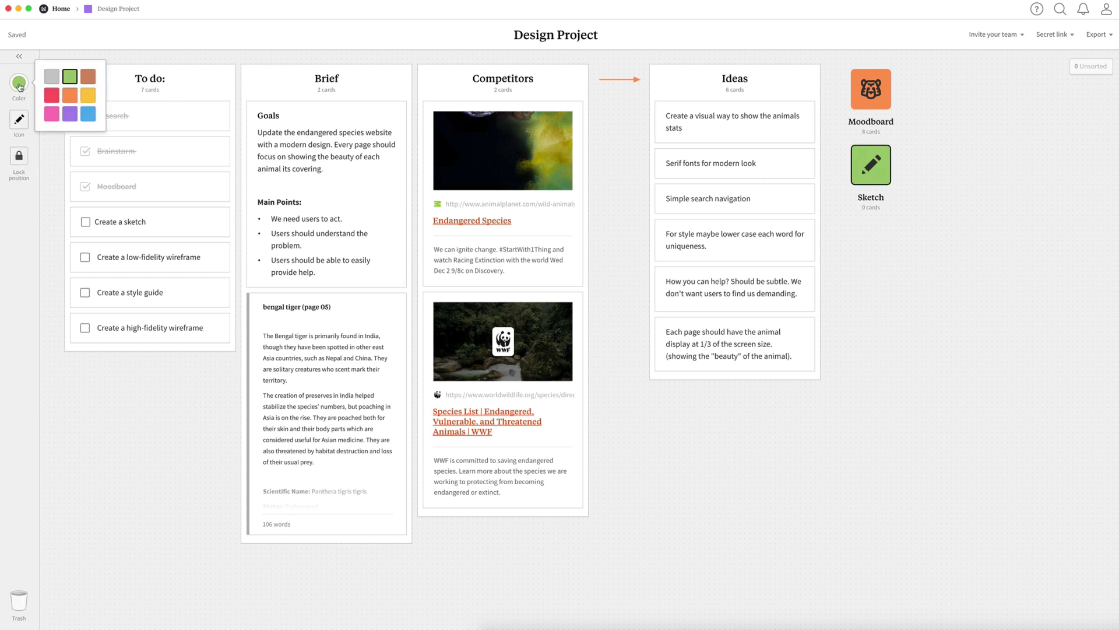
click(70, 114)
click(1038, 332)
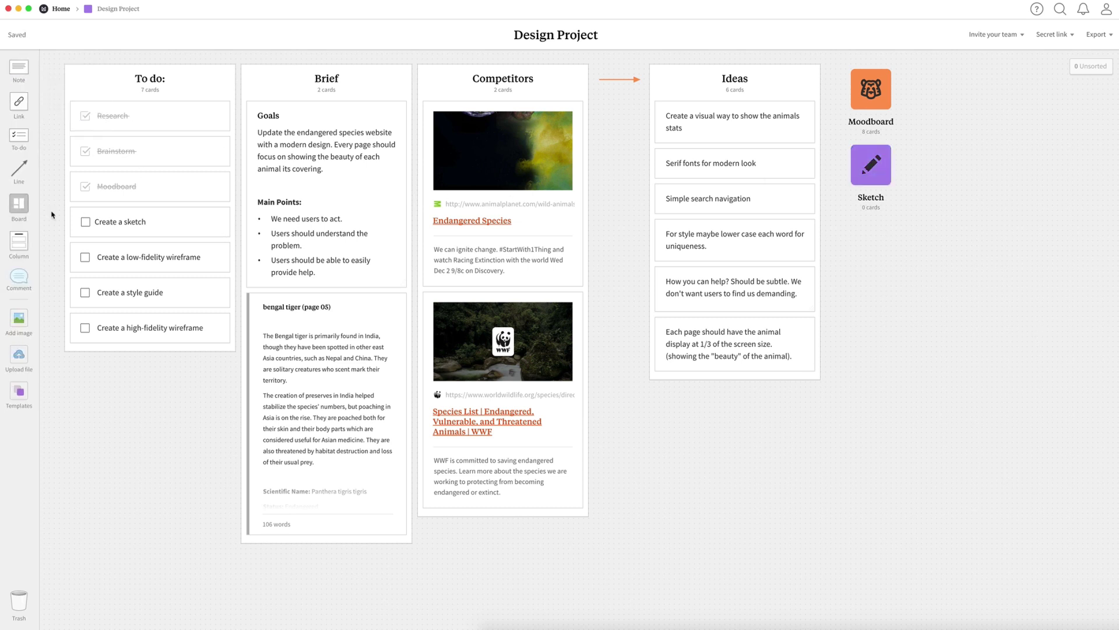
- Add a 'Wireframe' board with a tablet-style wireframe icon
drag(20, 204, 873, 247)
text(Wireframe)
key(Return)
click(875, 238)
click(19, 120)
text(wireframe)
key(Return)
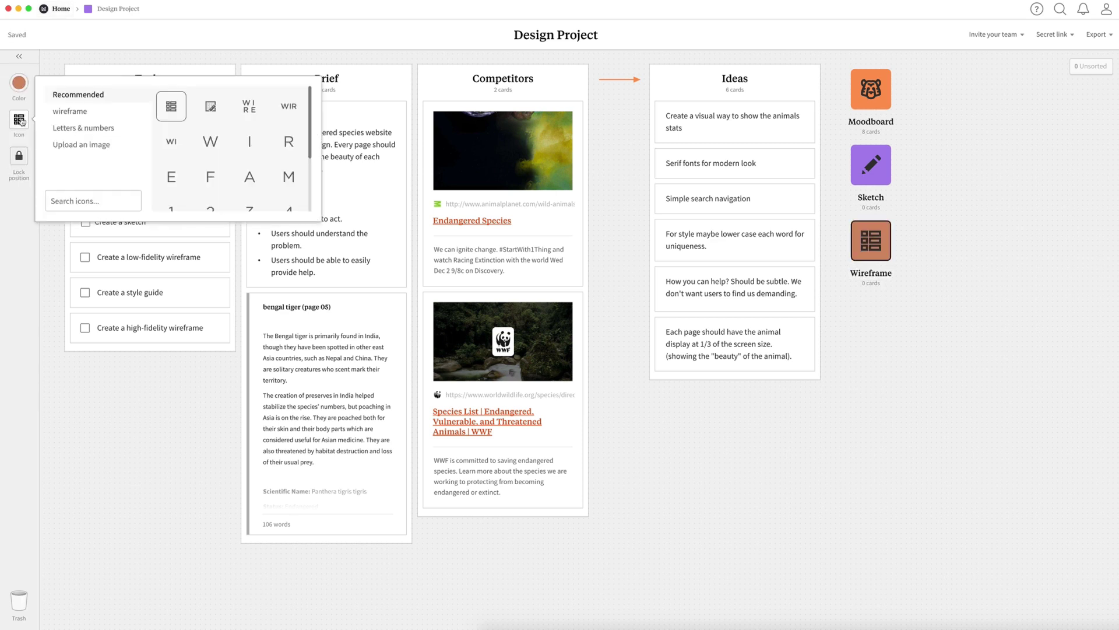
click(173, 108)
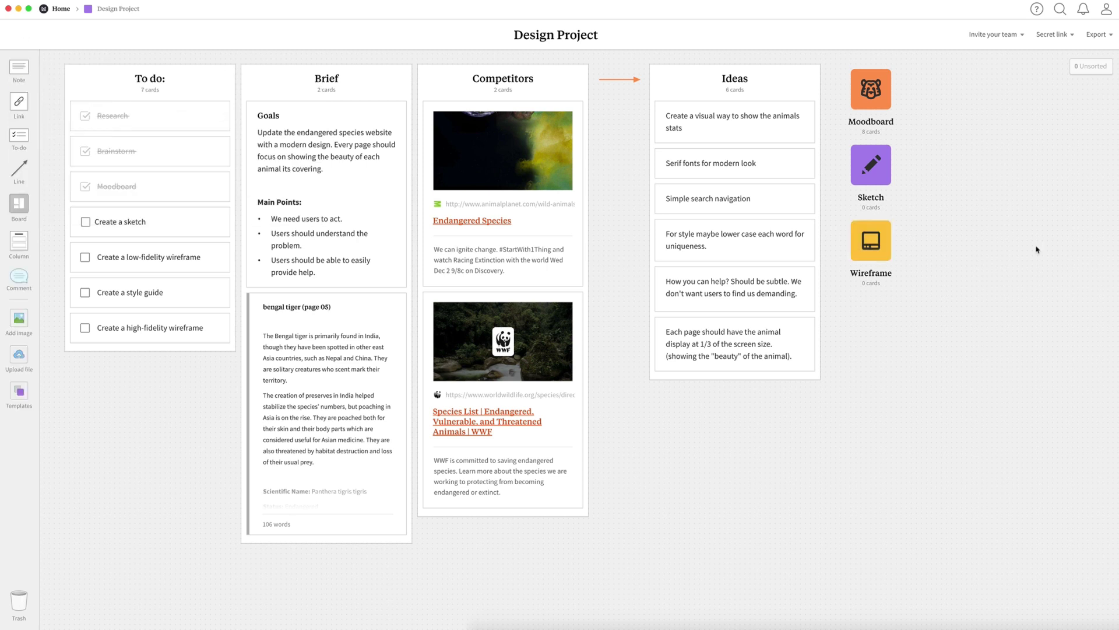
- Group the three boards into a Design column beside Ideas, linked by an arrow
drag(834, 58, 962, 292)
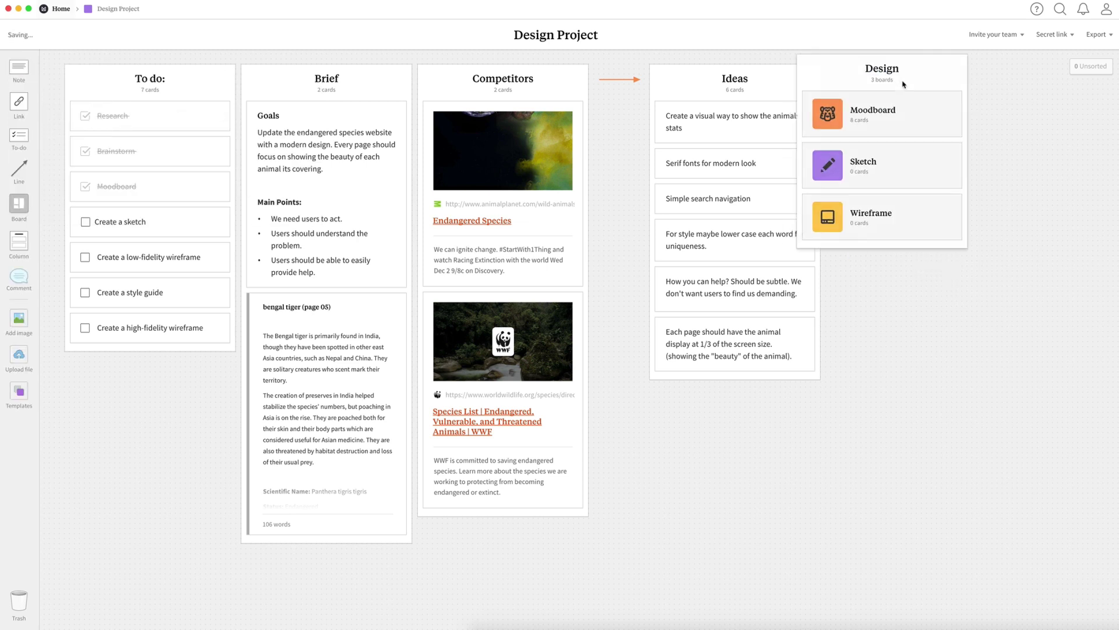
drag(904, 85, 983, 95)
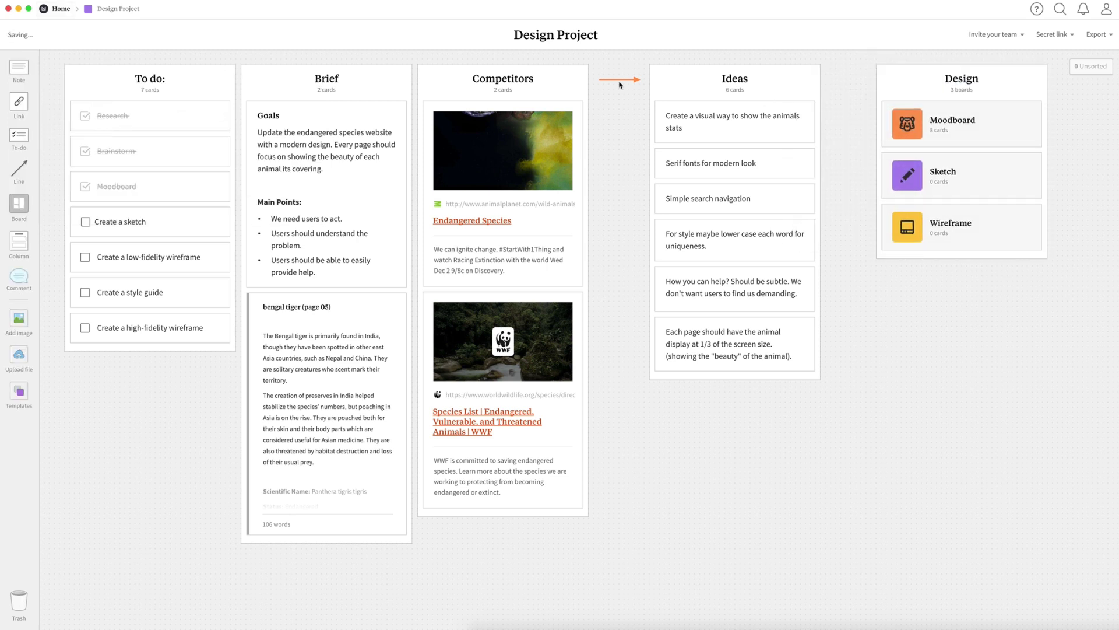
drag(620, 79, 847, 79)
click(19, 194)
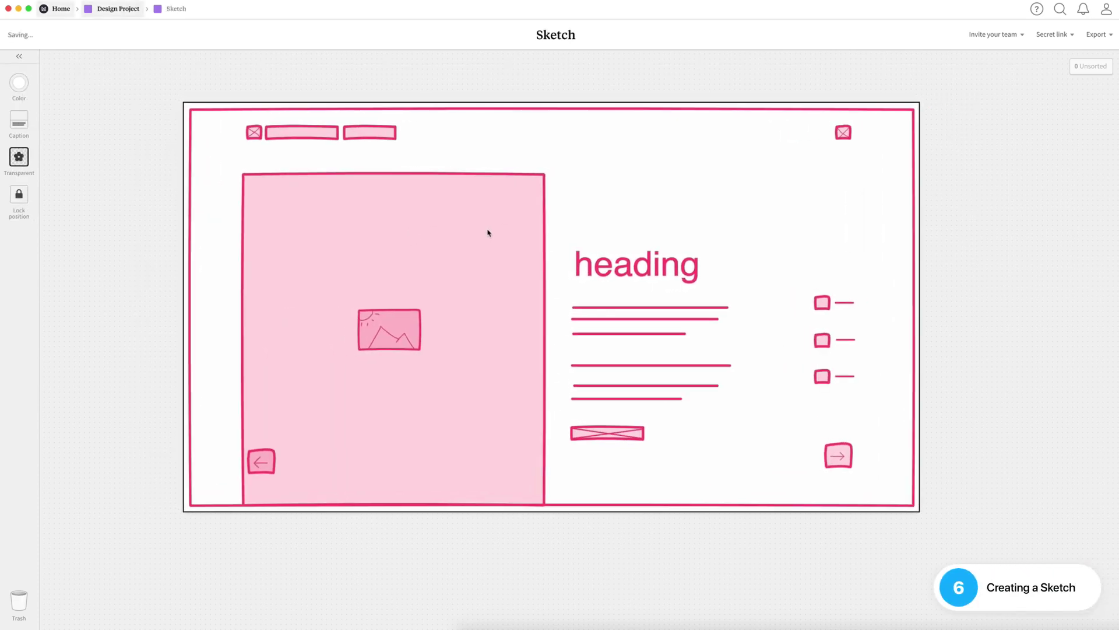
- Add a hamburger menu note above the sketch's top-left
click(945, 213)
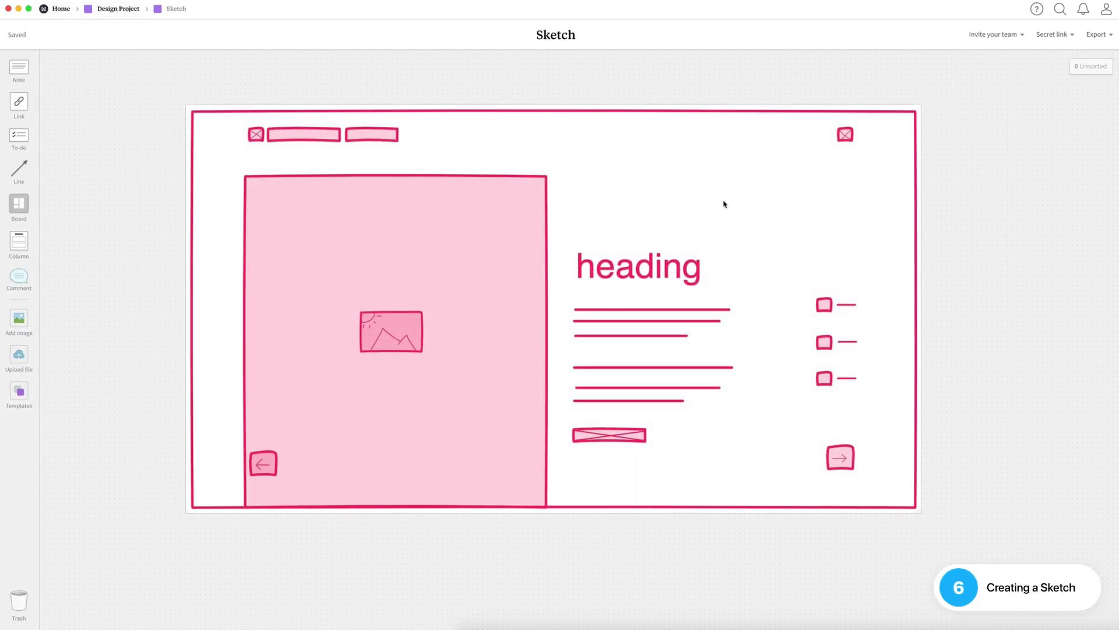
double_click(205, 84)
text(Hamburger menu with title)
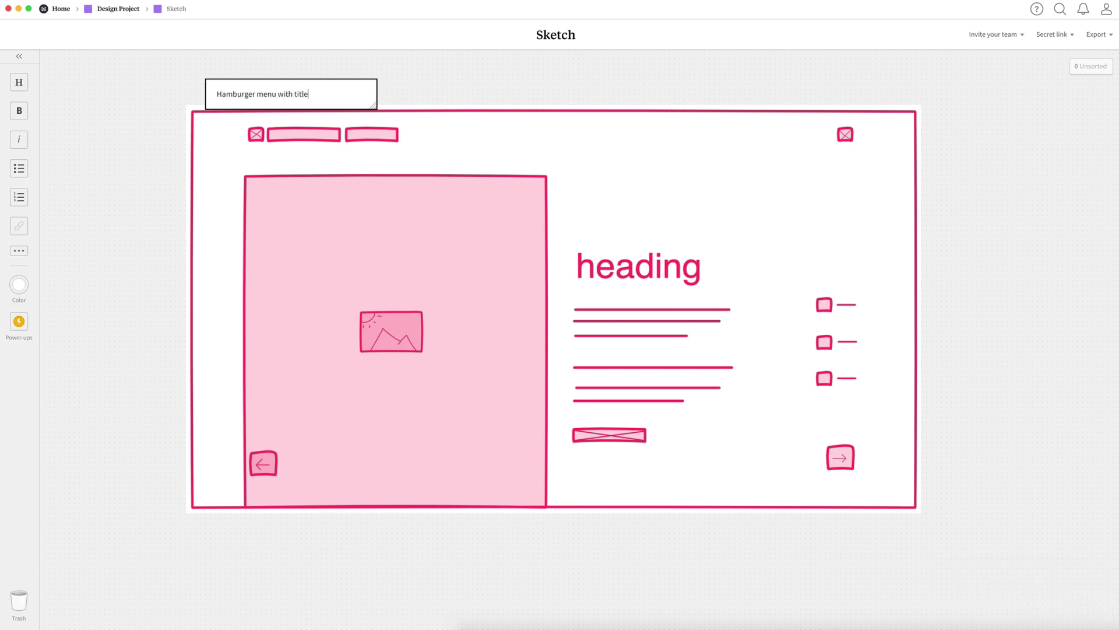
click(467, 70)
- Add previous and next button notes below the sketch's left and right sides
double_click(187, 527)
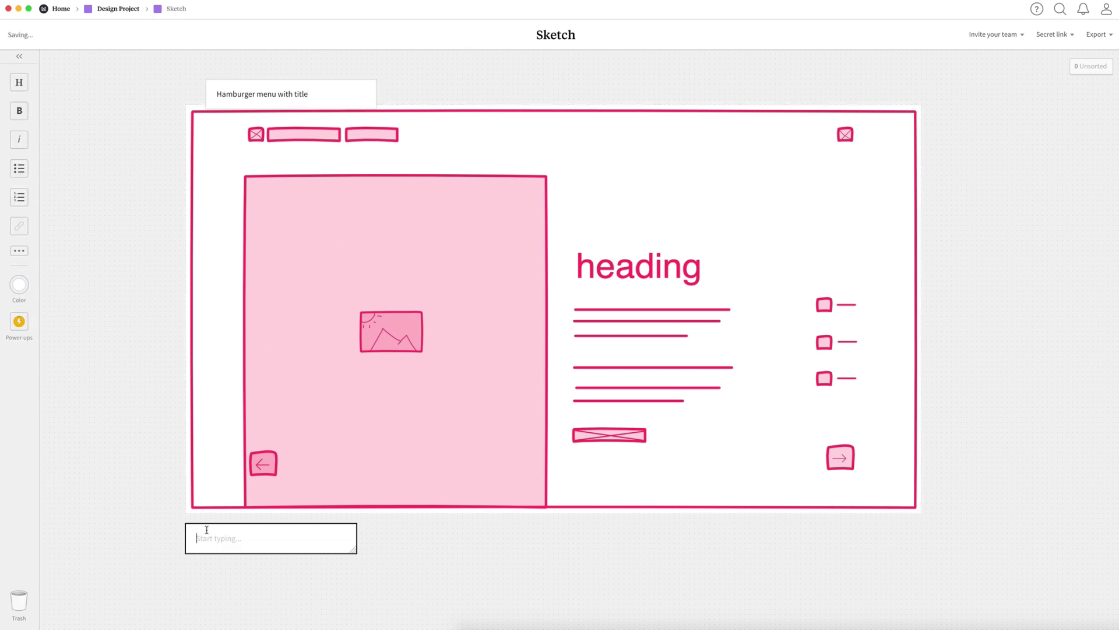
text(previous button)
key(Escape)
drag(299, 542, 250, 532)
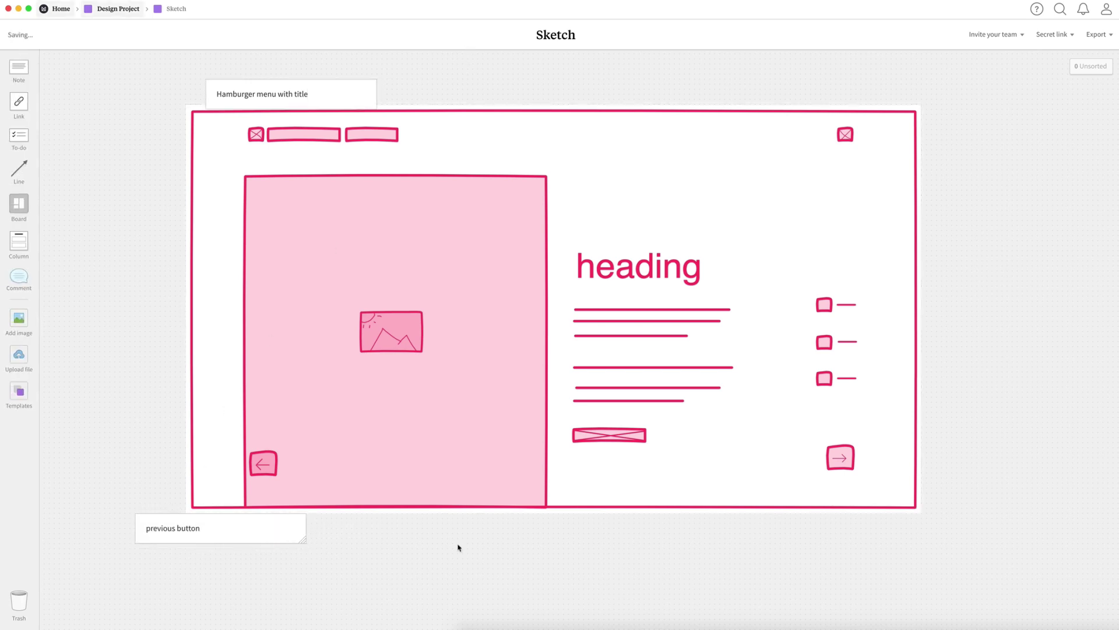
double_click(859, 528)
text(next button)
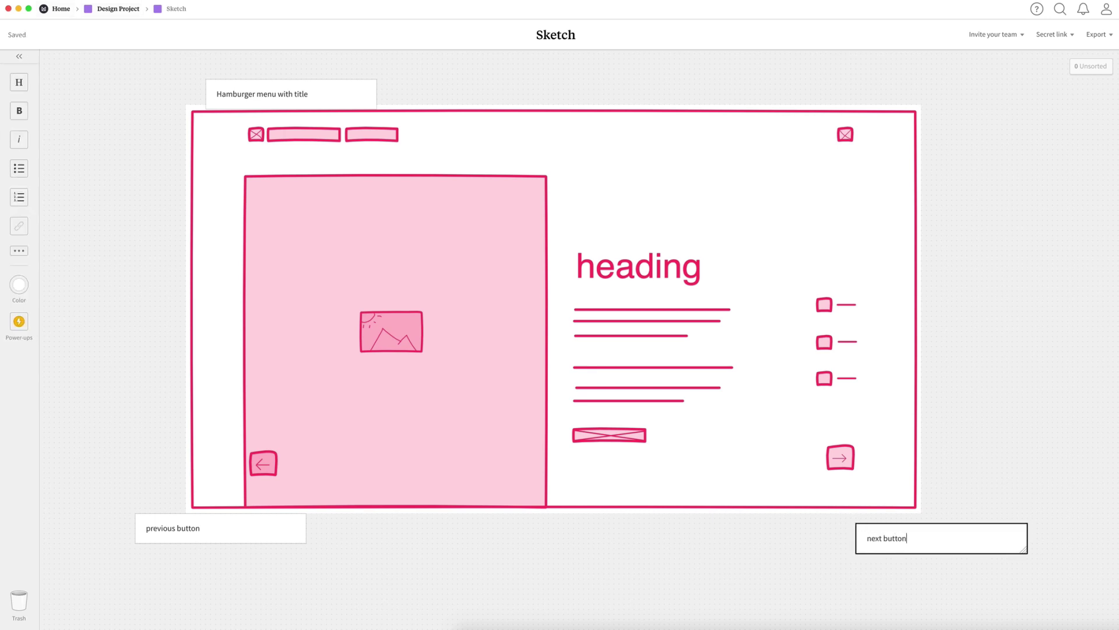
key(Escape)
drag(935, 530, 940, 520)
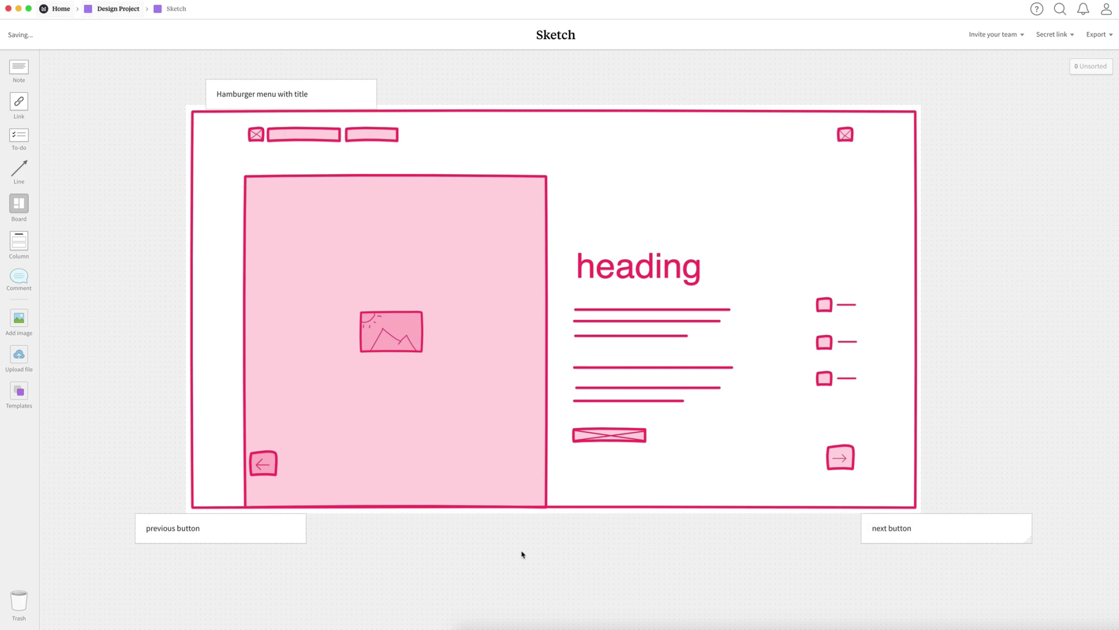
- Add a 1/3 tiger image note below the sketch's centre
double_click(393, 533)
text(1/3 image of bengal)
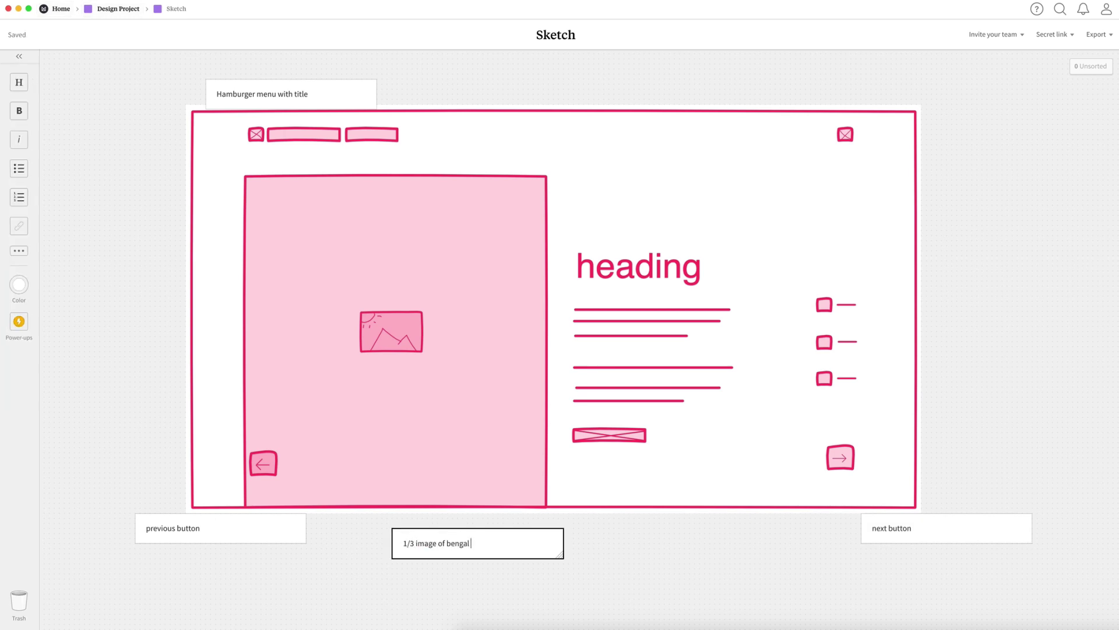
key(Escape)
drag(542, 542, 502, 532)
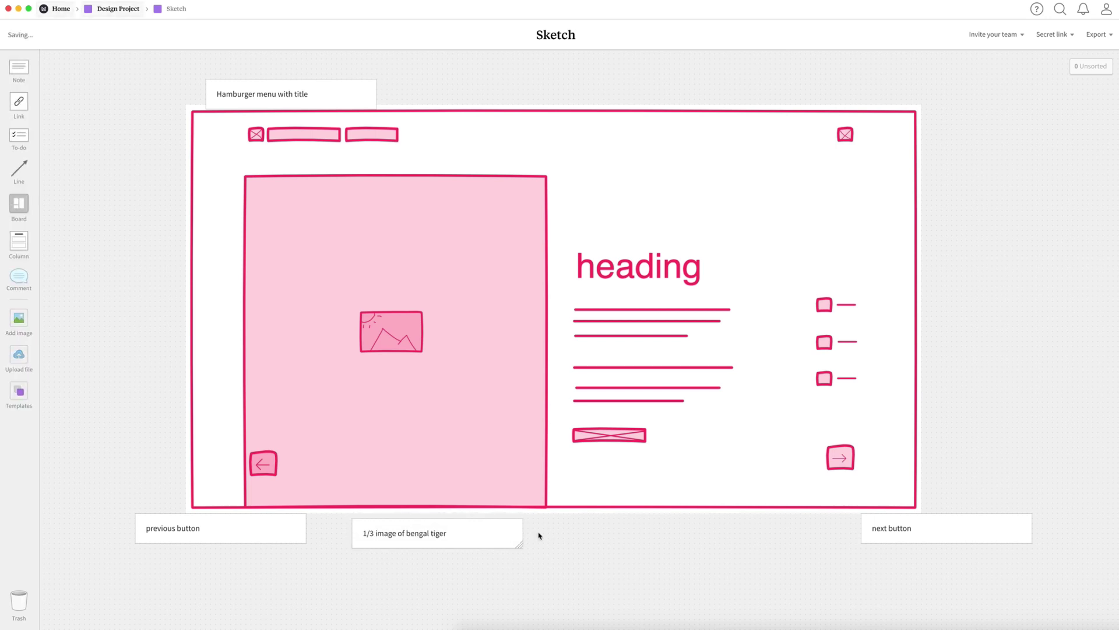
- Add 'Search for an animal' and 'Highlight stats on the side' notes along the sketch's right
double_click(915, 89)
text(Search for an animal)
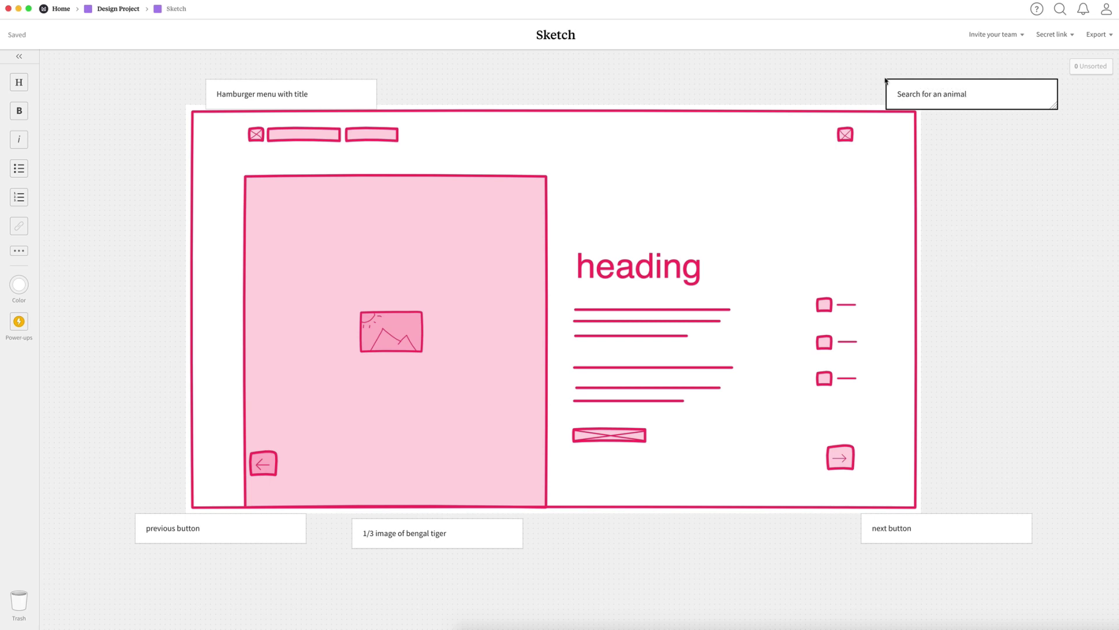
key(Escape)
drag(977, 99, 917, 95)
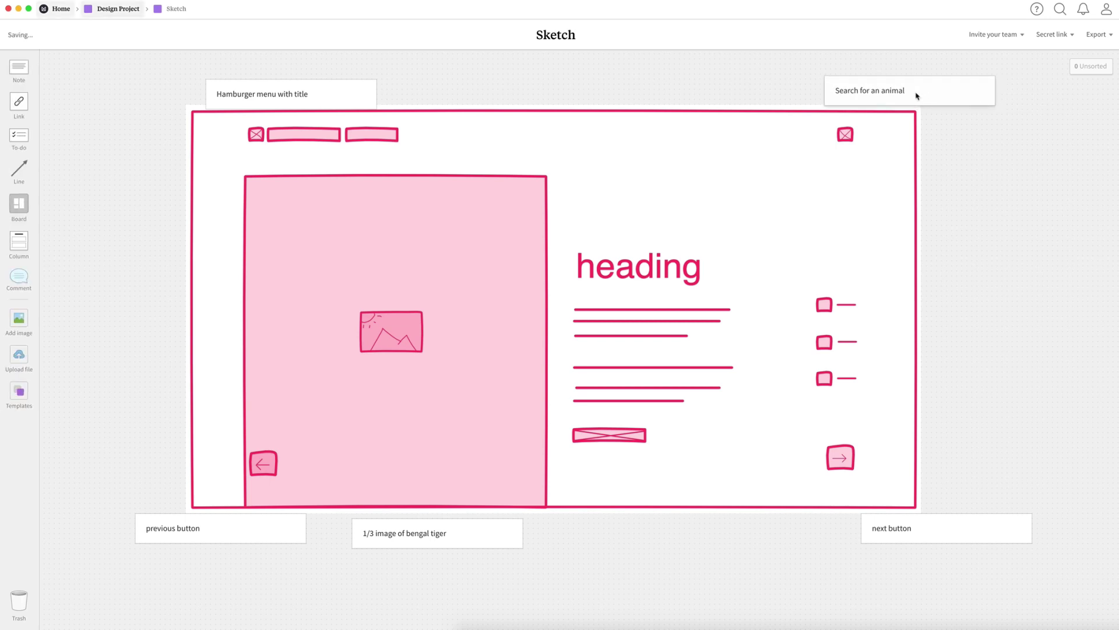
double_click(946, 319)
text(Highlight stats on t)
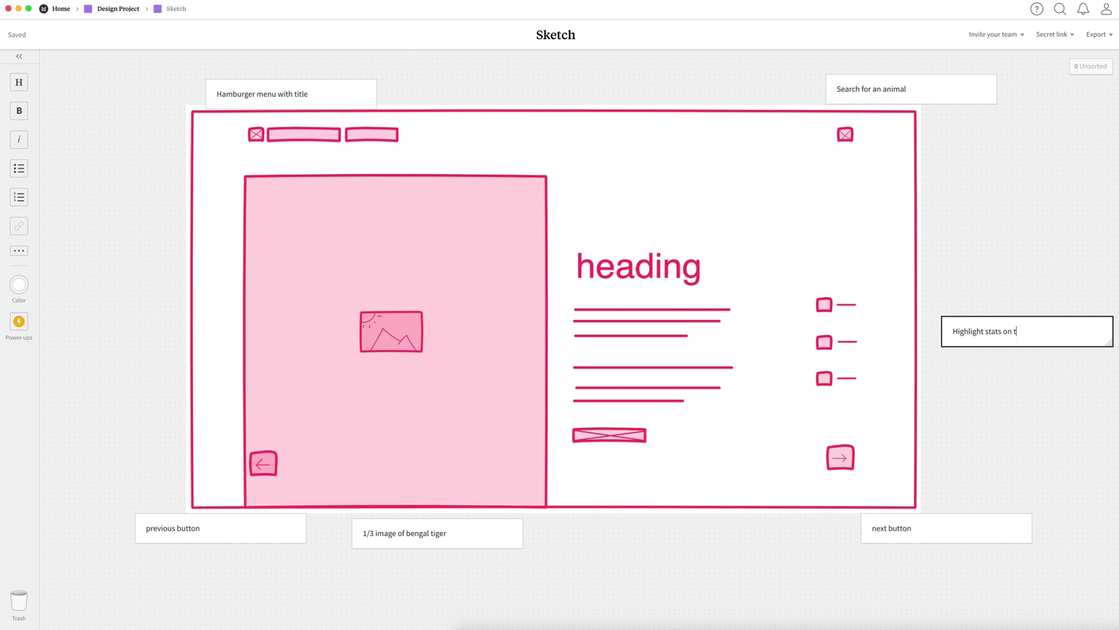
text(he side)
key(Escape)
drag(1039, 330, 985, 305)
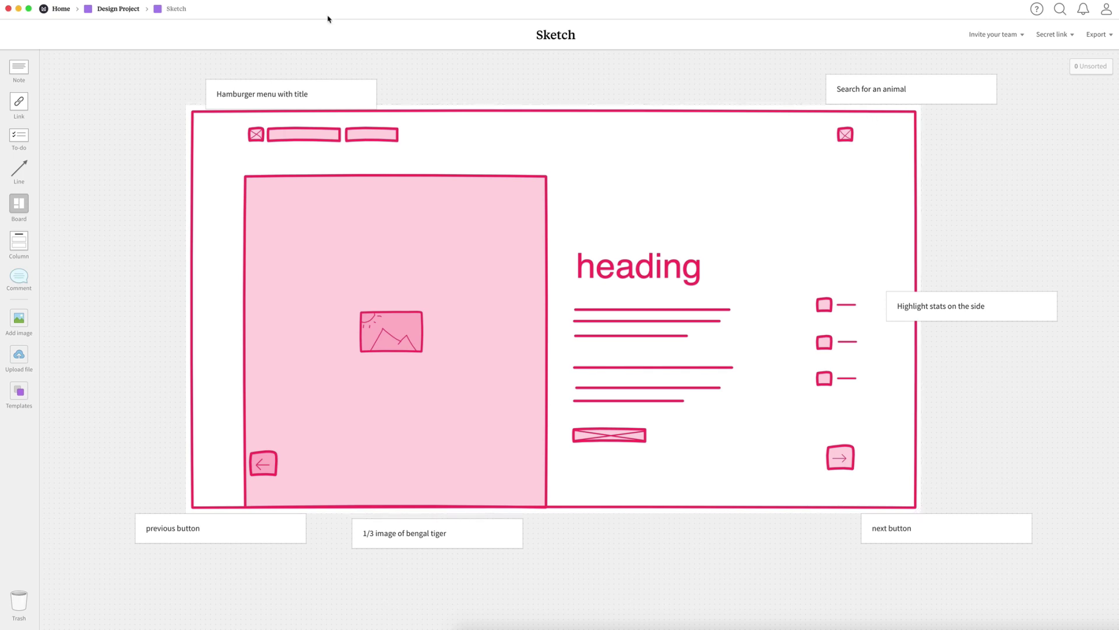
- Tick off 'Create a sketch' and add a new column right of Design
click(113, 8)
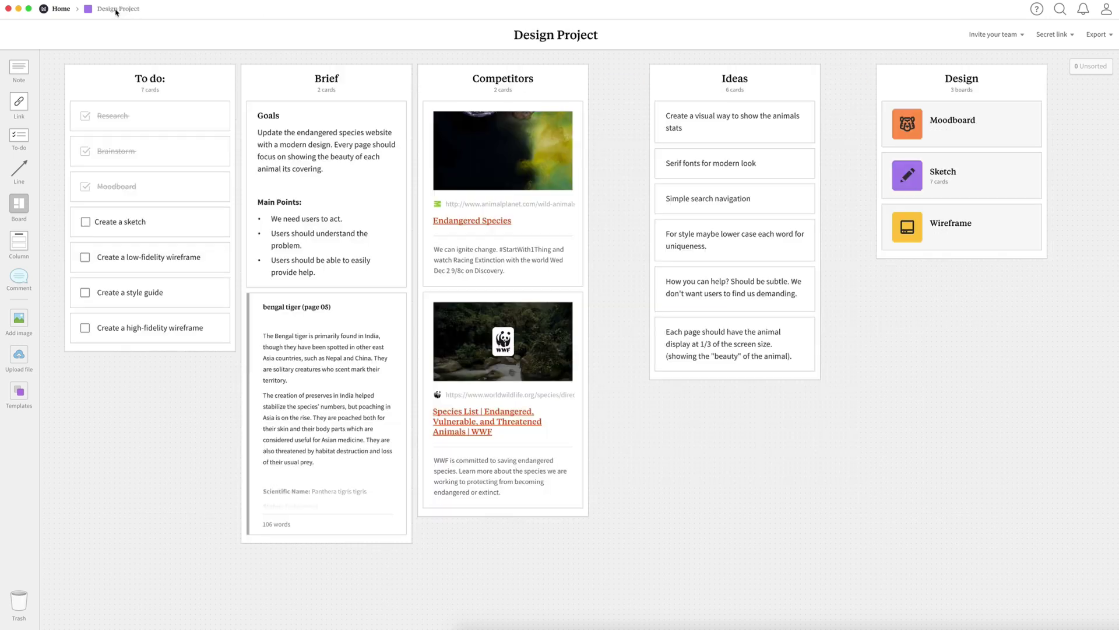
click(86, 224)
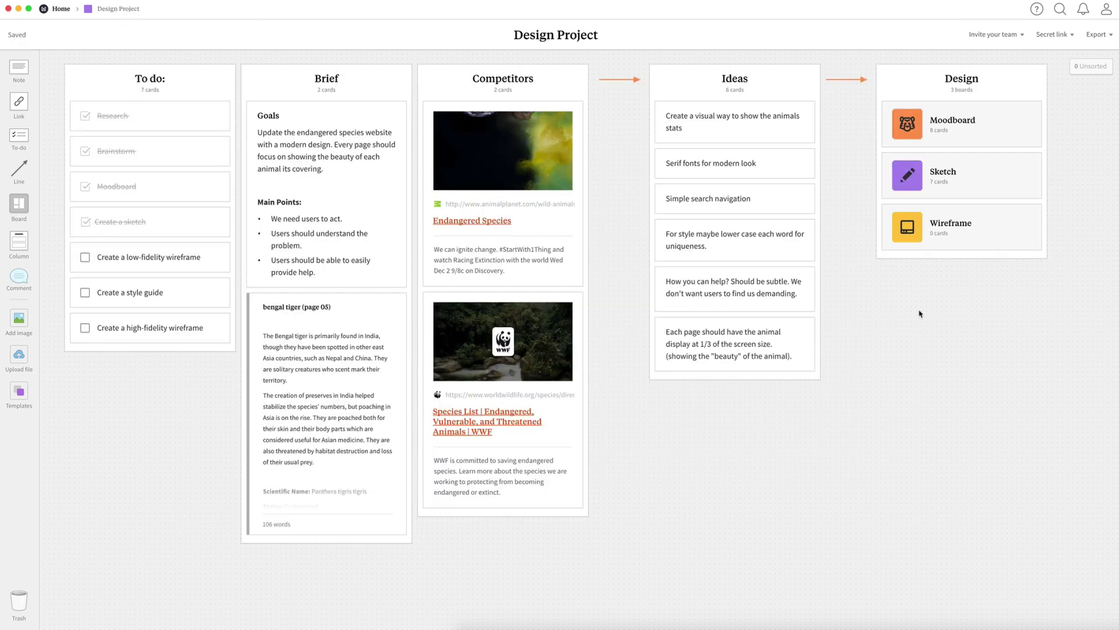
scroll(920, 313, right, 3)
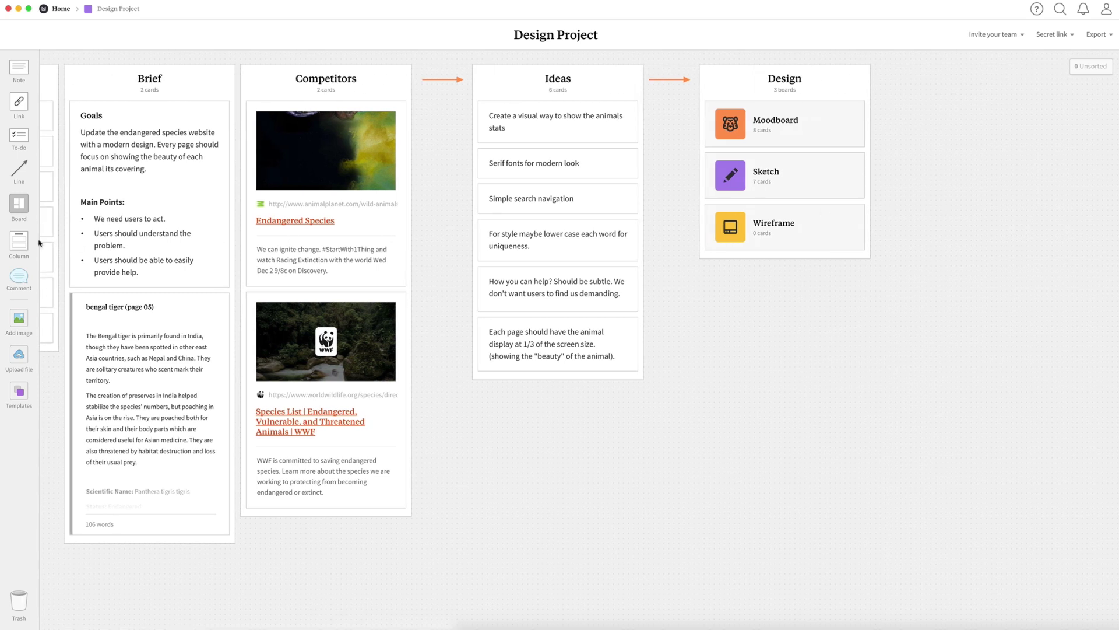
drag(27, 245, 924, 89)
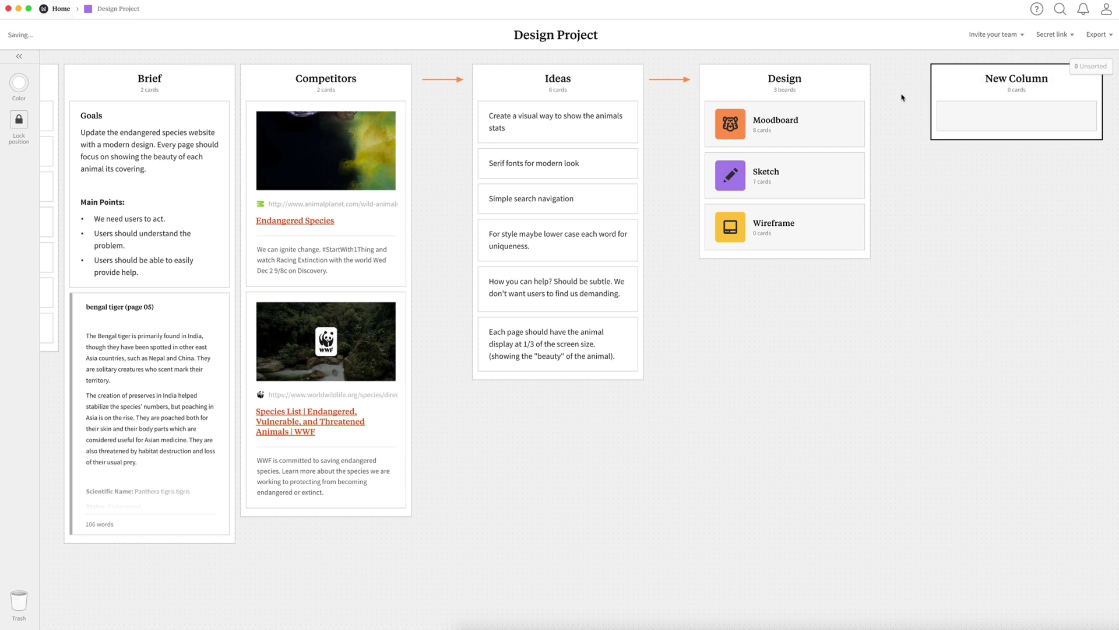
- Connect Design to the new column with an arrow and name it 'Design Files'
click(902, 97)
drag(674, 82, 920, 74)
double_click(1017, 78)
text(Design Files)
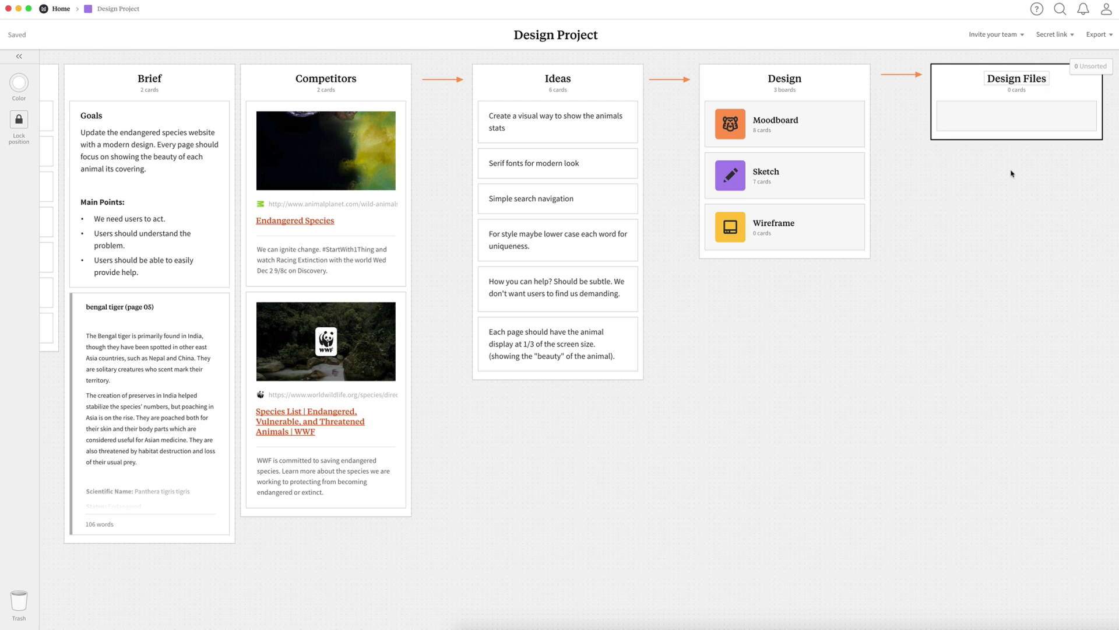
click(1013, 179)
scroll(1013, 179, left, 5)
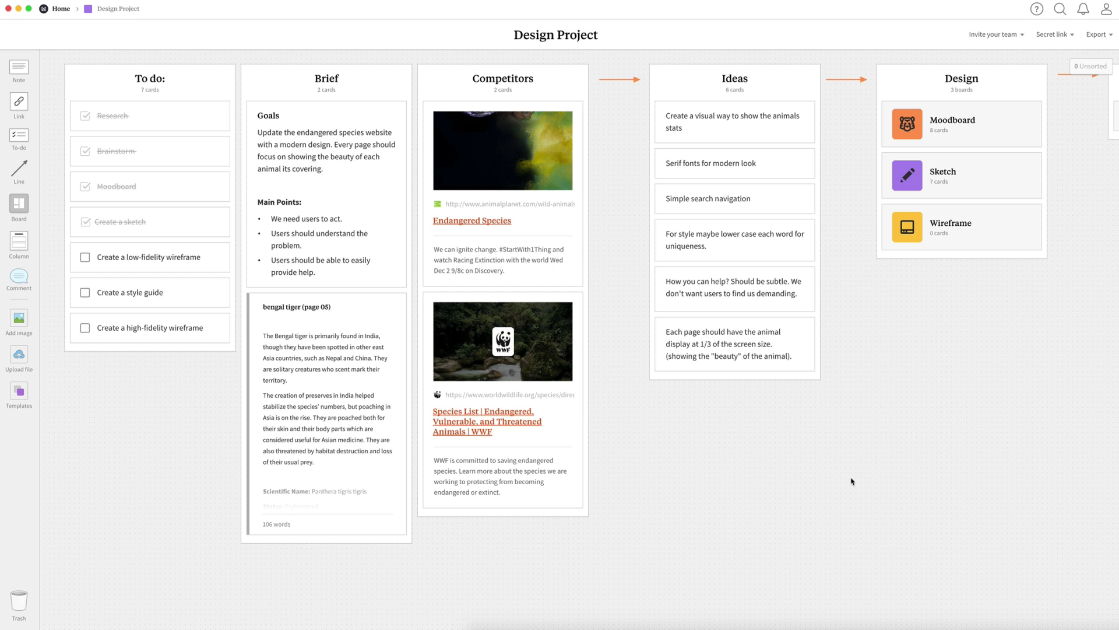
scroll(852, 481, right, 7)
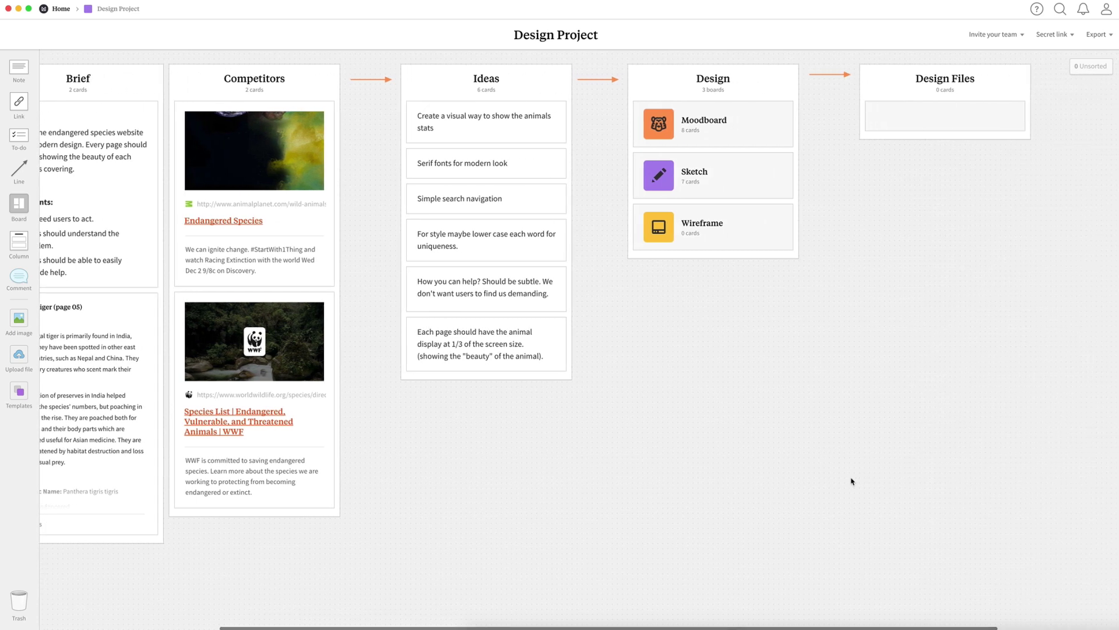
scroll(852, 480, left, 7)
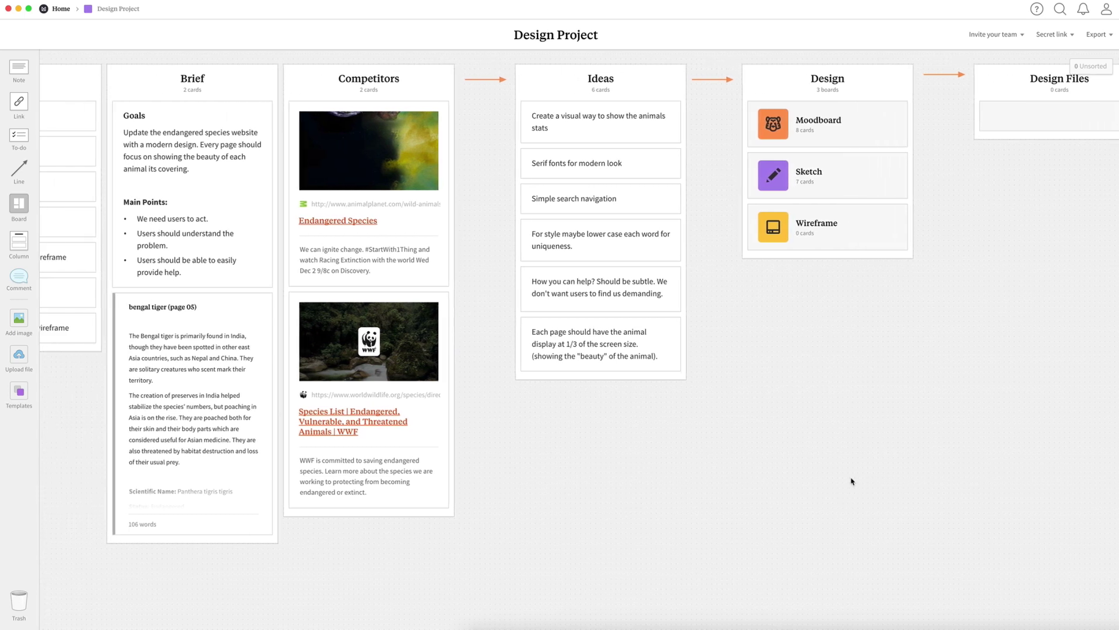